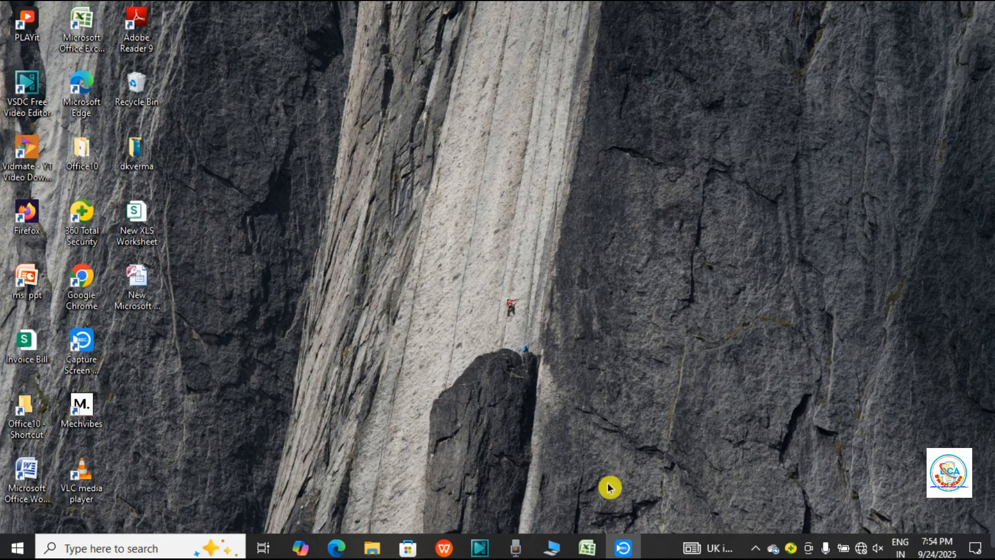
- Switch to the EXCEL 5 workbook in Microsoft Excel, view Sheet4, and return to the student marks table on Sheet3
left_click(588, 548)
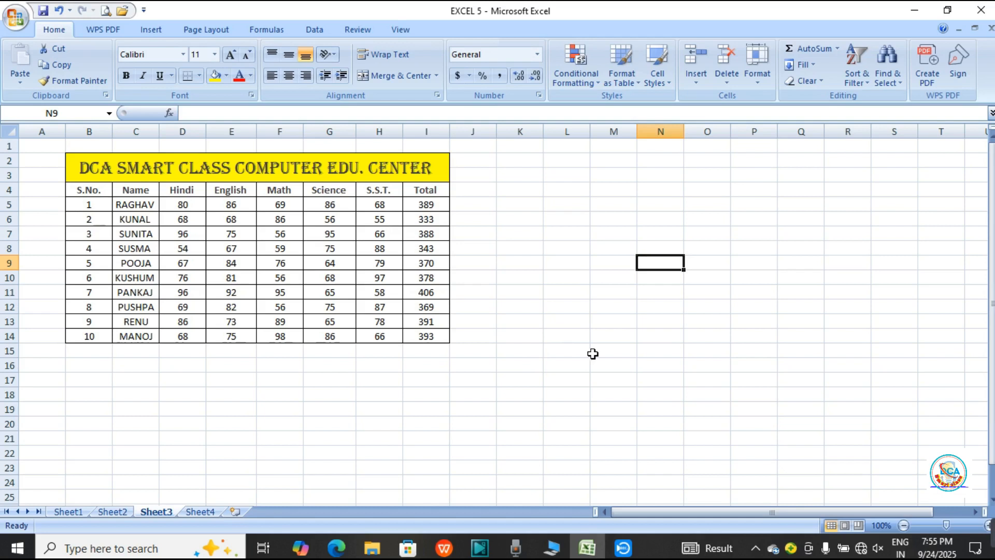
left_click(551, 278)
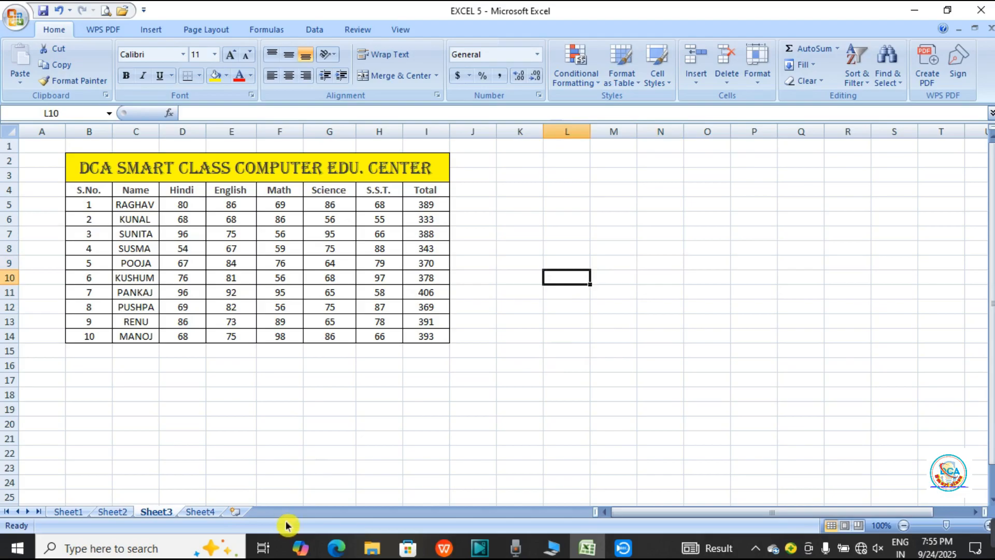
left_click(206, 513)
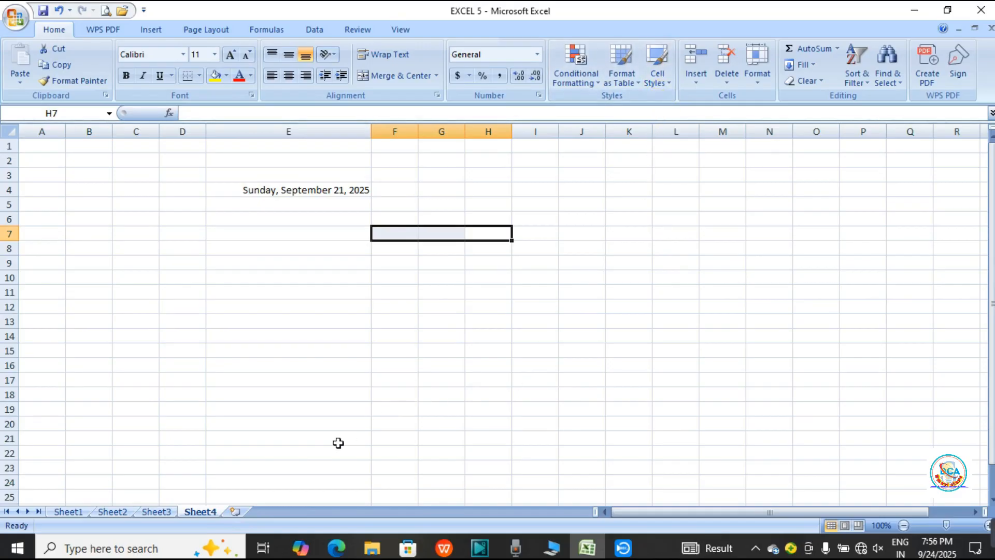
left_click(165, 513)
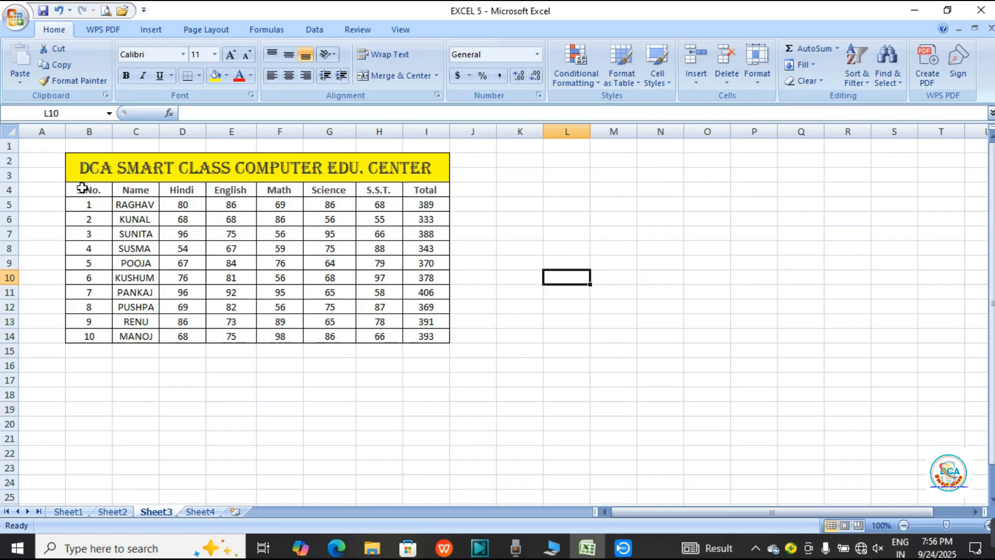
- Apply the Accent2 cell style to the marks table's header row, B4:I4, from S.No. to Total
left_click(82, 188)
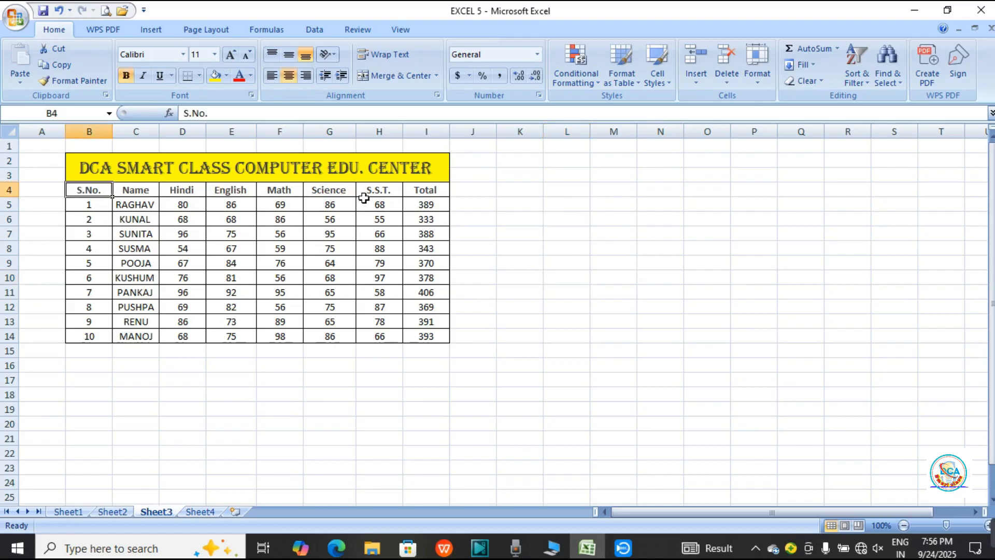
left_click(419, 191, "shift")
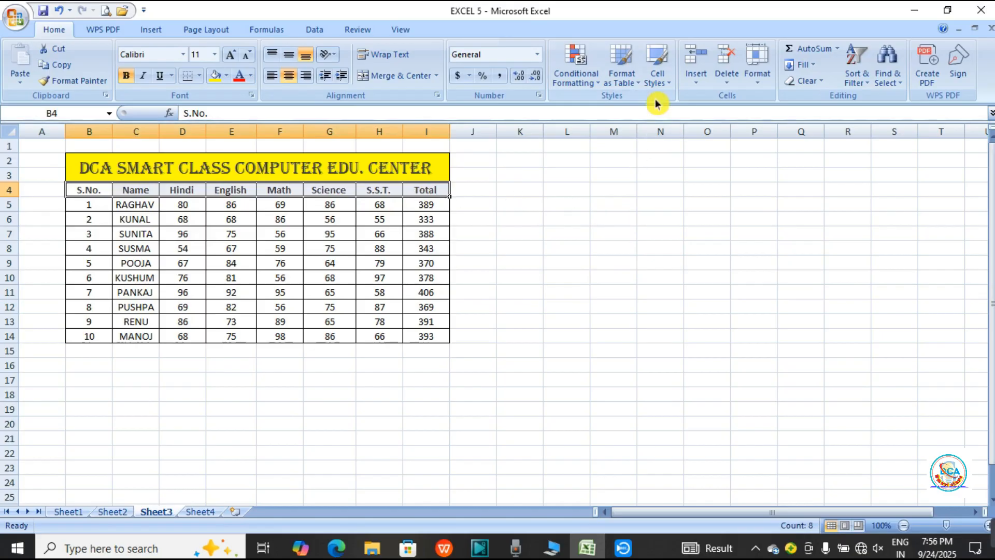
left_click(659, 79)
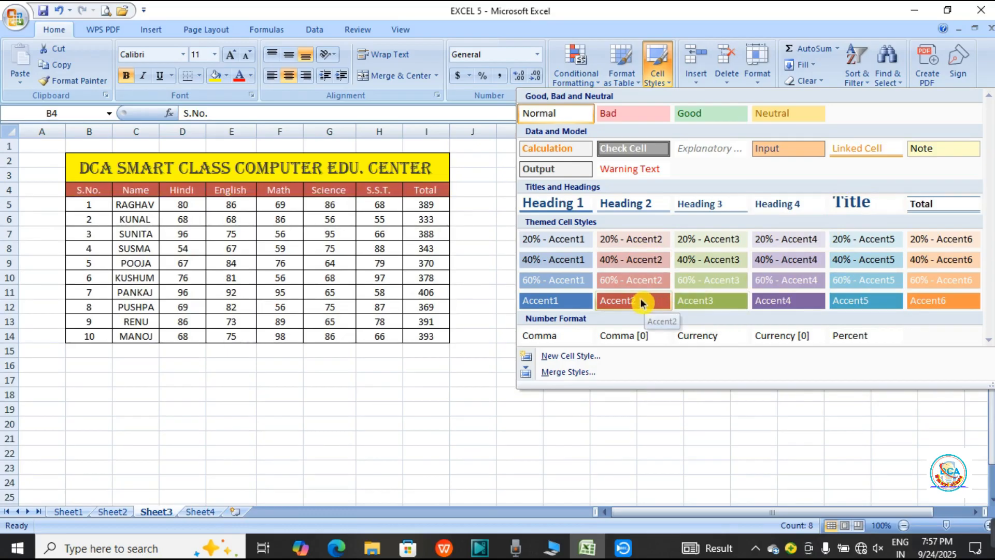
left_click(642, 300)
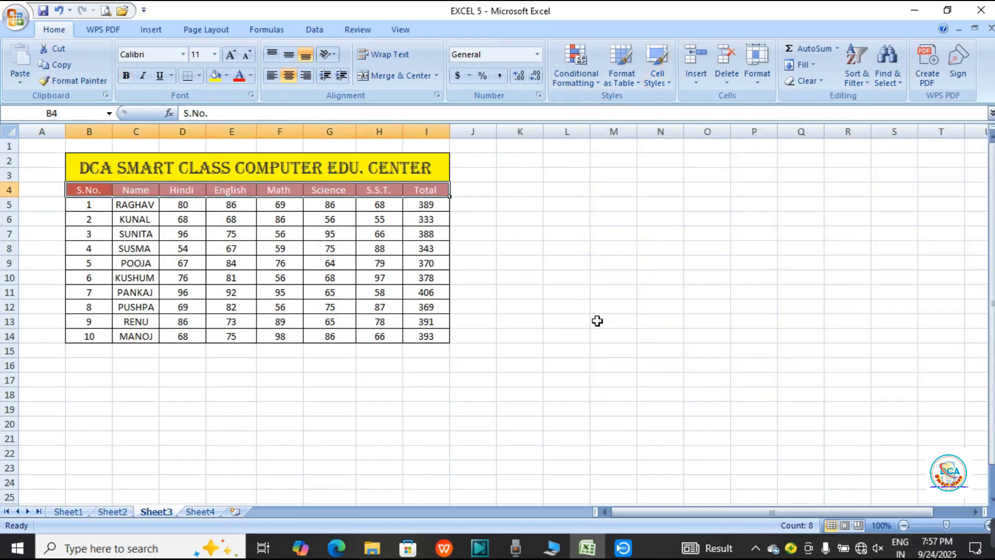
left_click(608, 321)
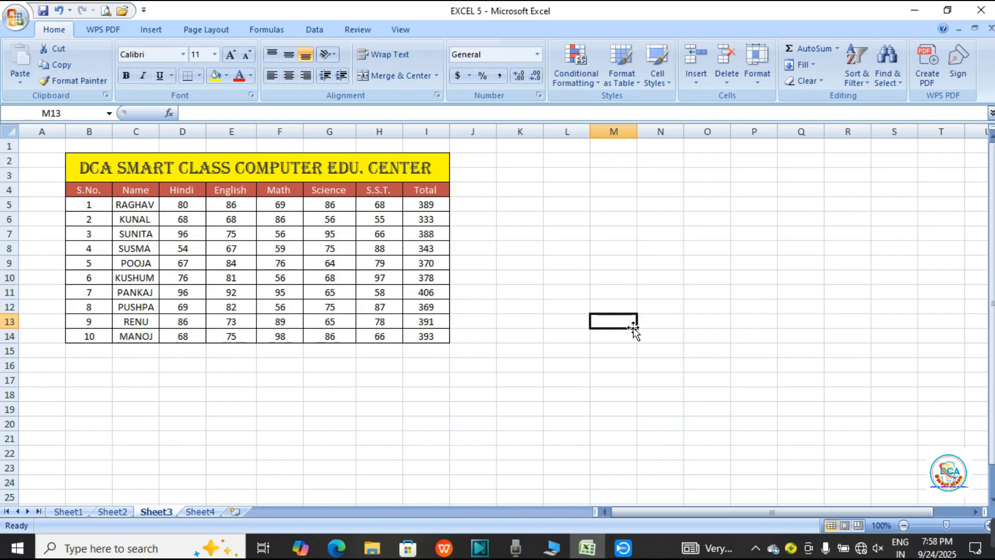
- Go to the FUJI ELECTRIC PVT .LTD. PUNE table on Sheet1
left_click(693, 84)
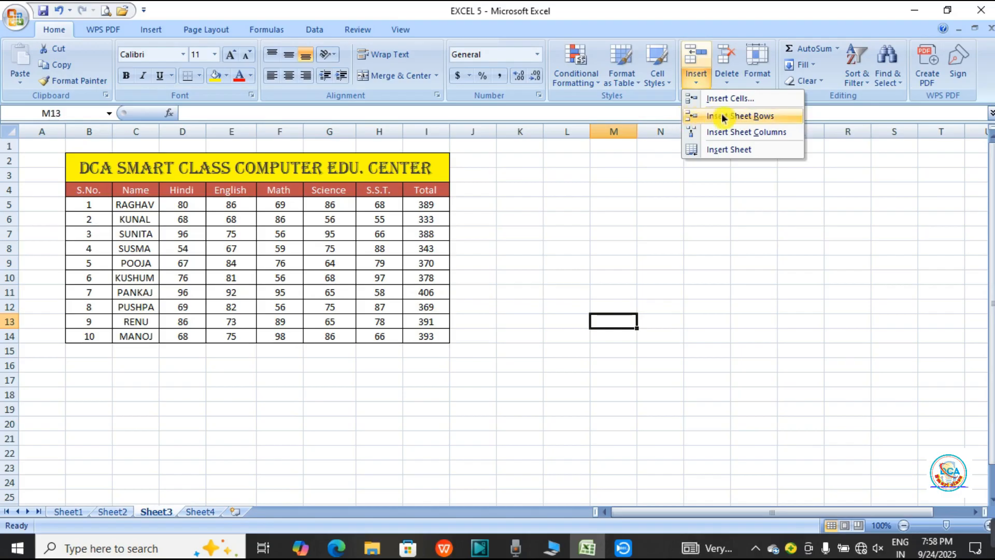
left_click(74, 511)
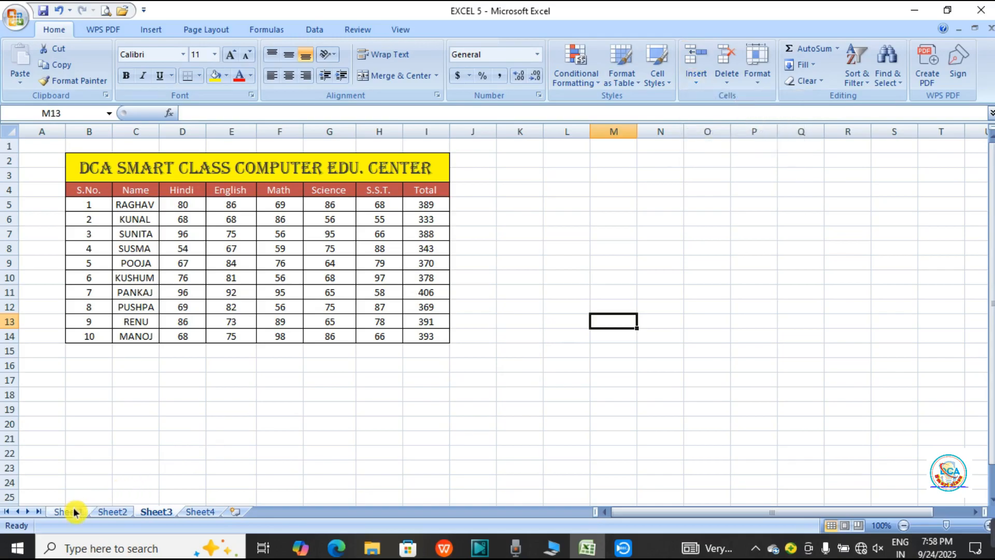
left_click(74, 511)
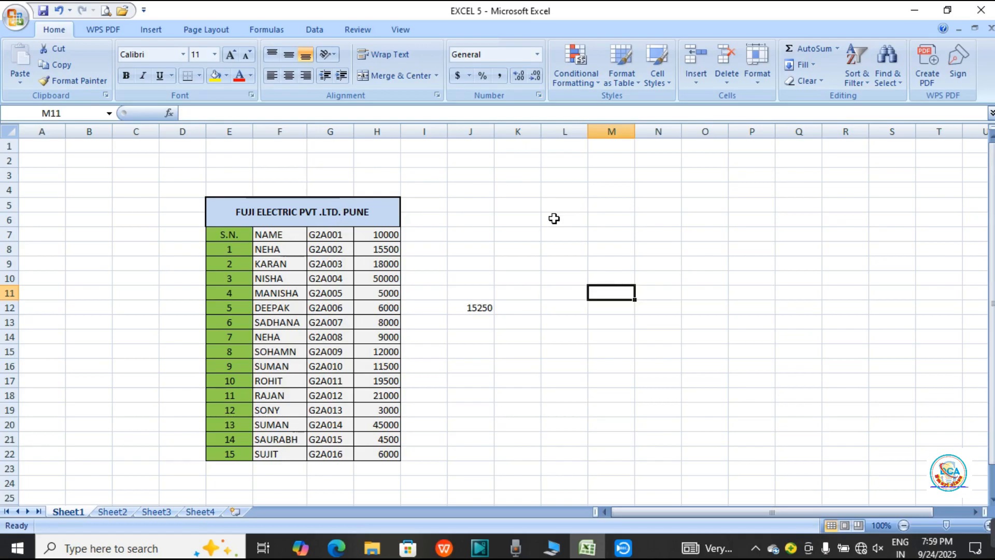
left_click(332, 131)
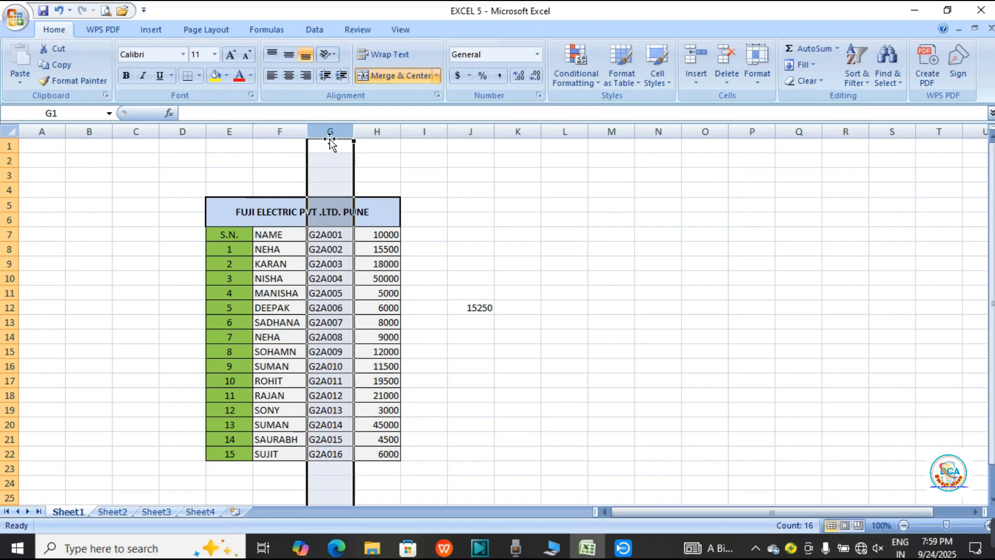
left_click(380, 130)
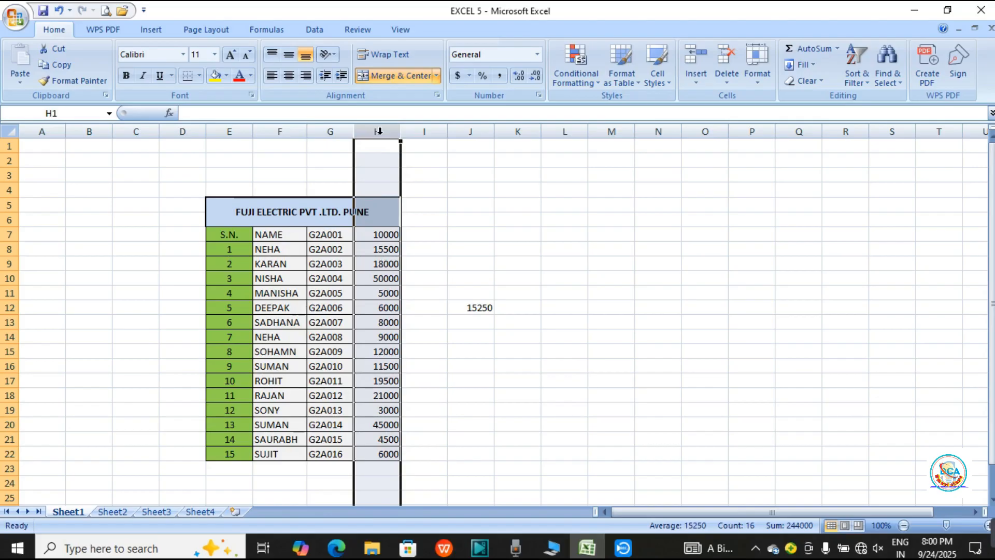
left_click(432, 125)
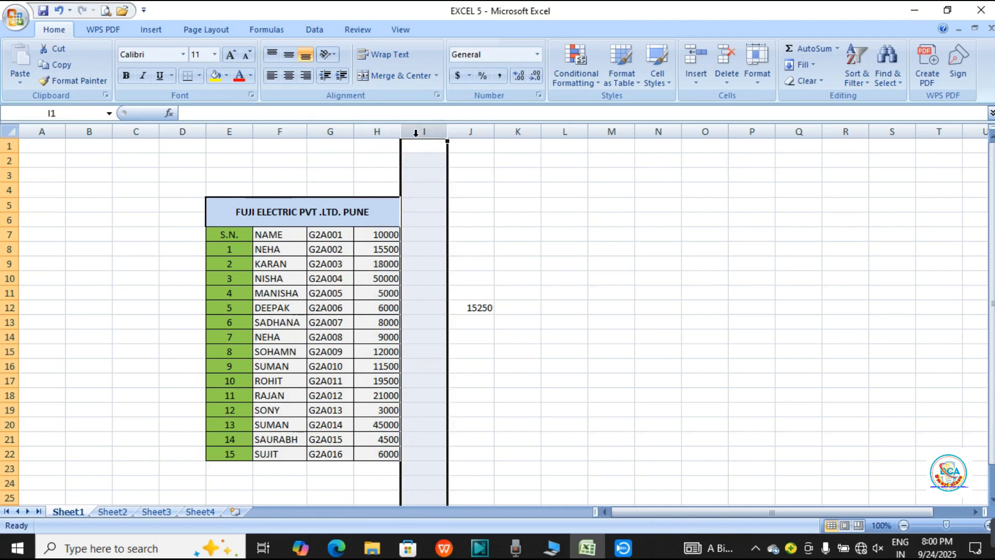
left_click(566, 186)
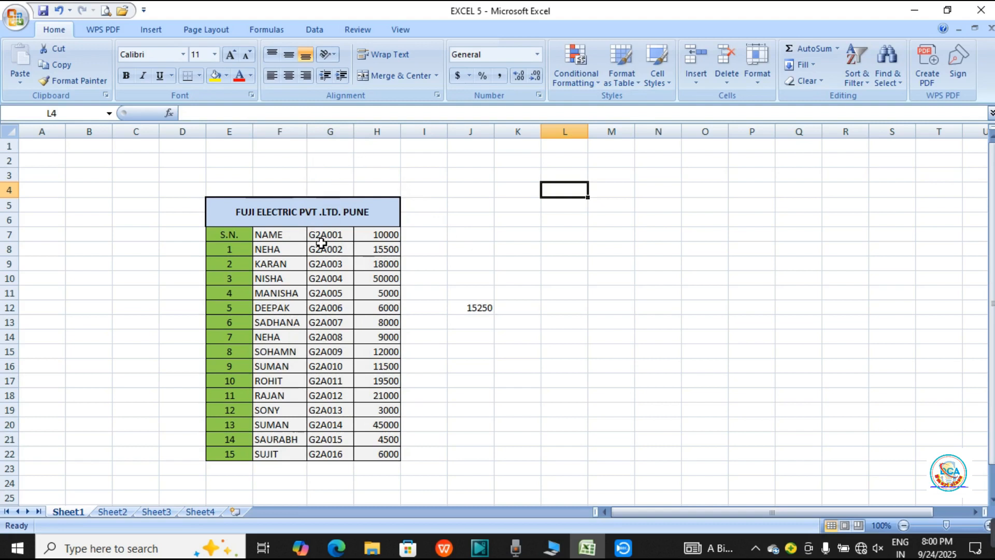
- Insert a blank sheet column before column G, which holds the G2A codes, and reverse the insertion
left_click(329, 129)
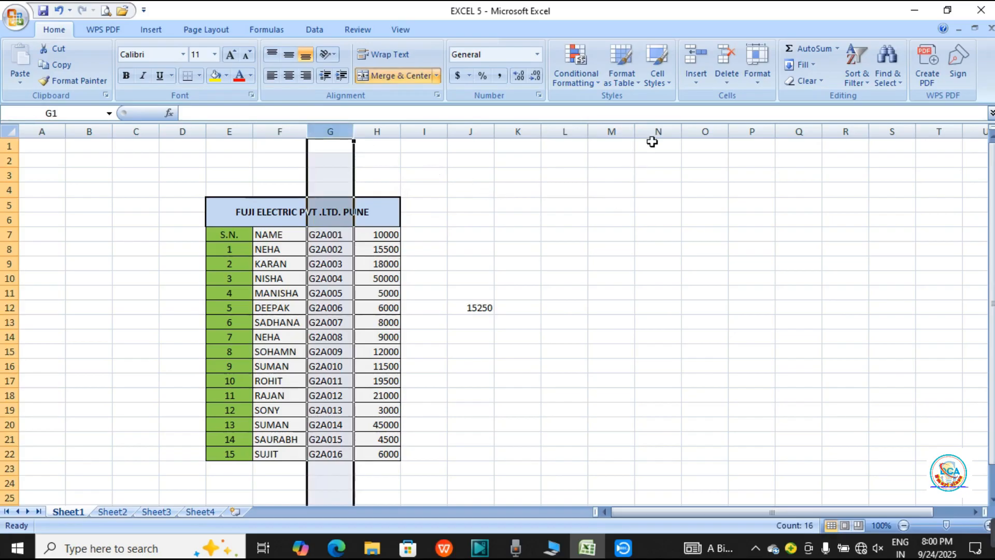
left_click(697, 79)
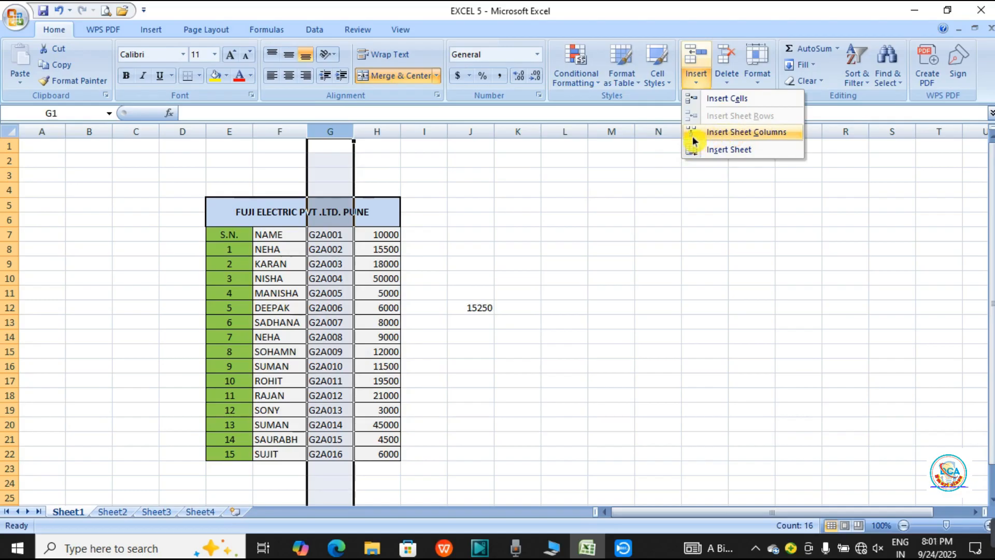
left_click(734, 131)
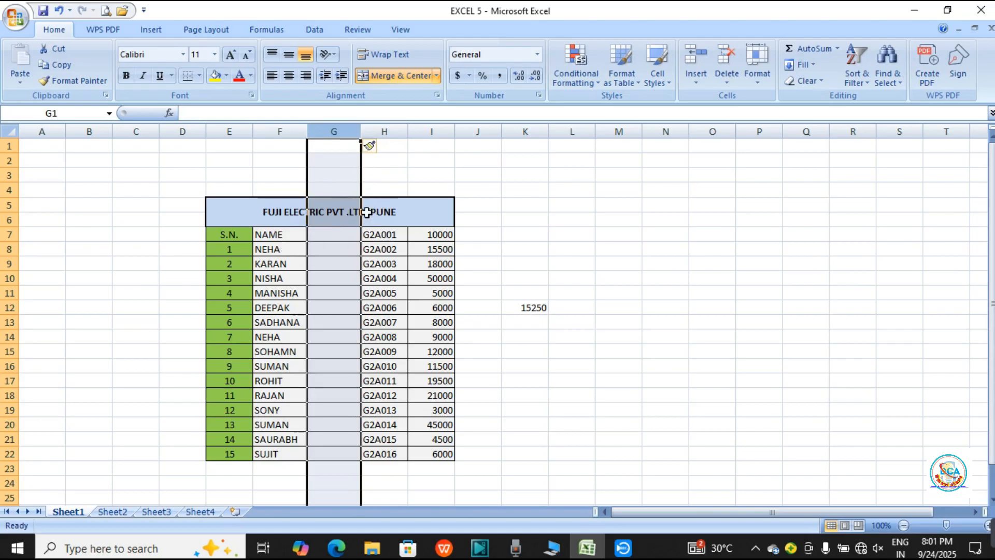
key("ctrl+minus")
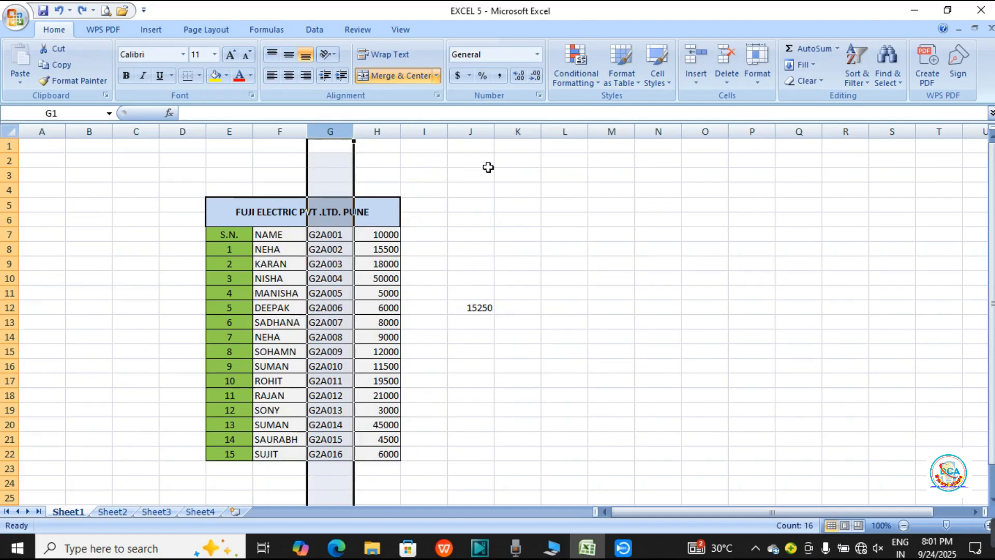
- Insert a blank sheet column between the NAME column and the G2A code column
left_click(703, 82)
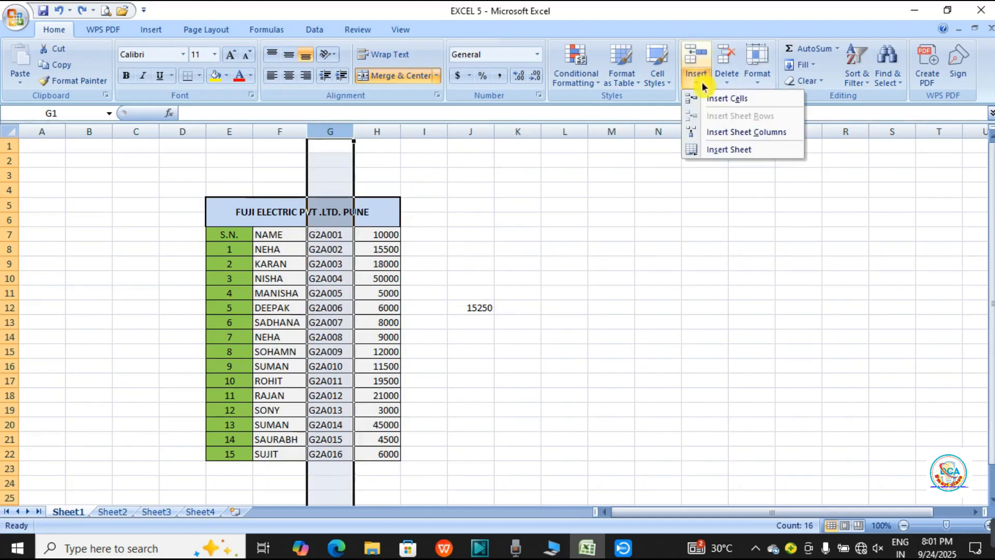
left_click(718, 138)
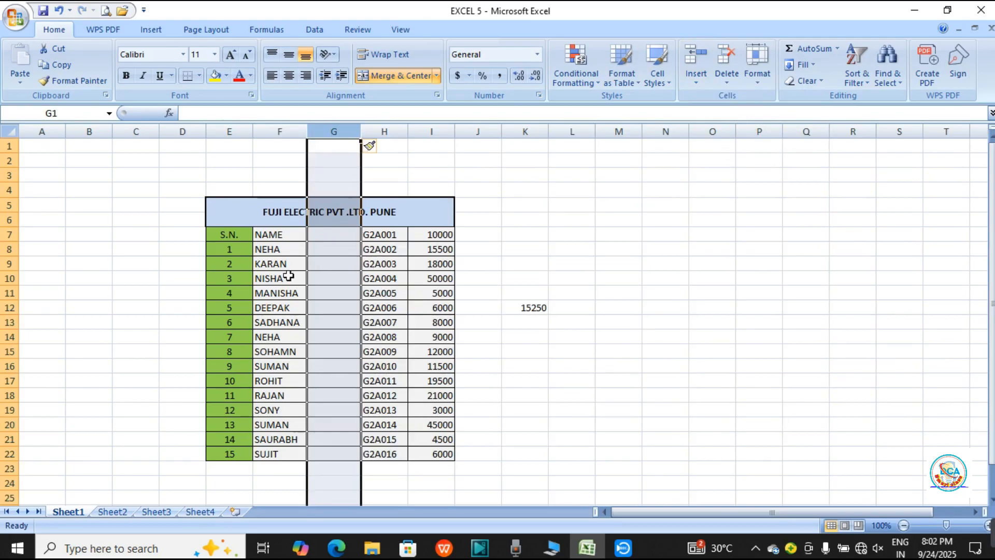
left_click(593, 260)
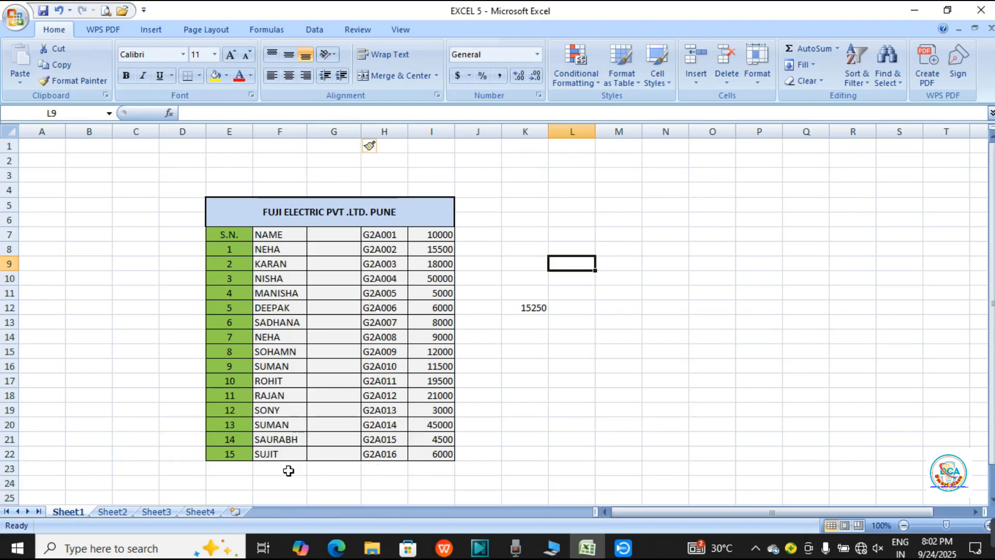
left_click(262, 340)
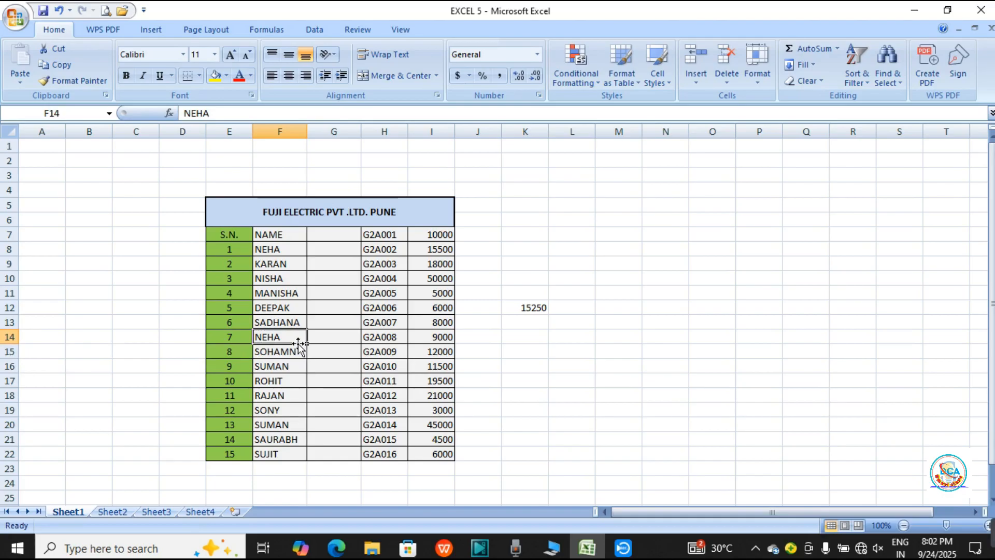
left_click(728, 307)
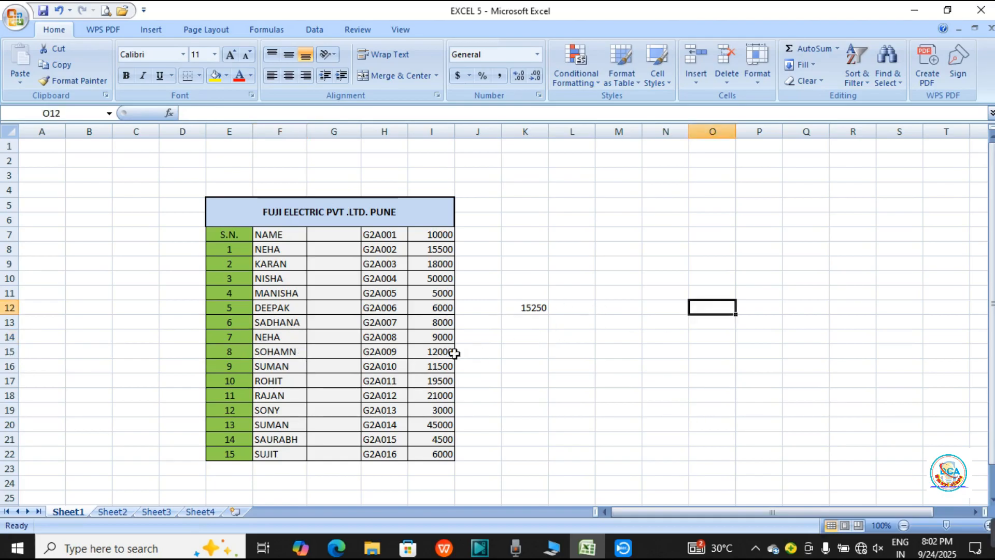
left_click(275, 340)
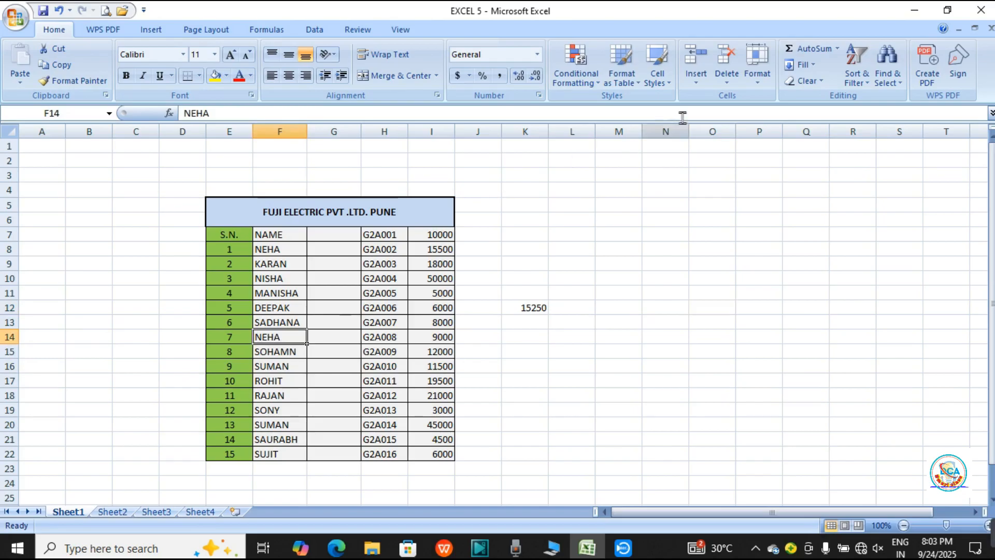
left_click(690, 83)
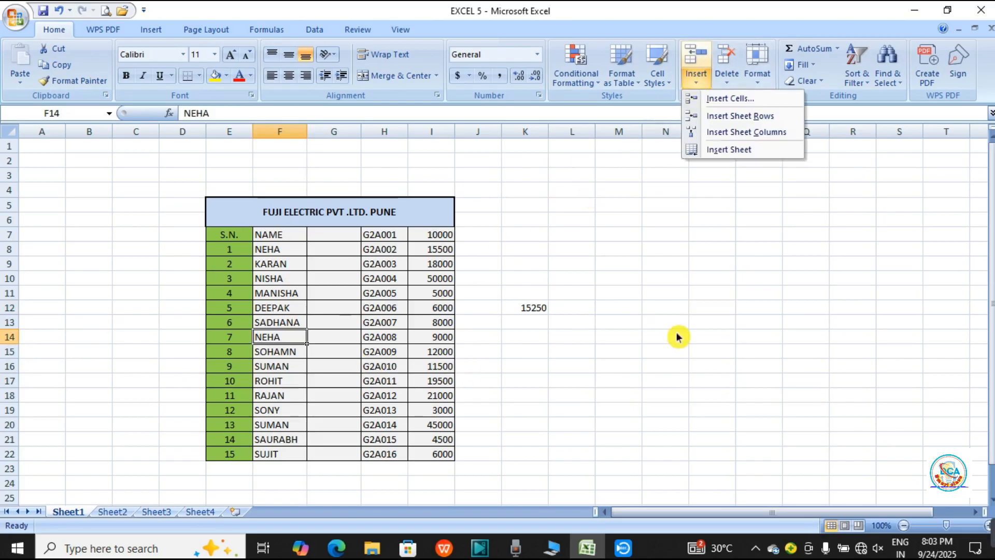
left_click(467, 329)
left_click(609, 354)
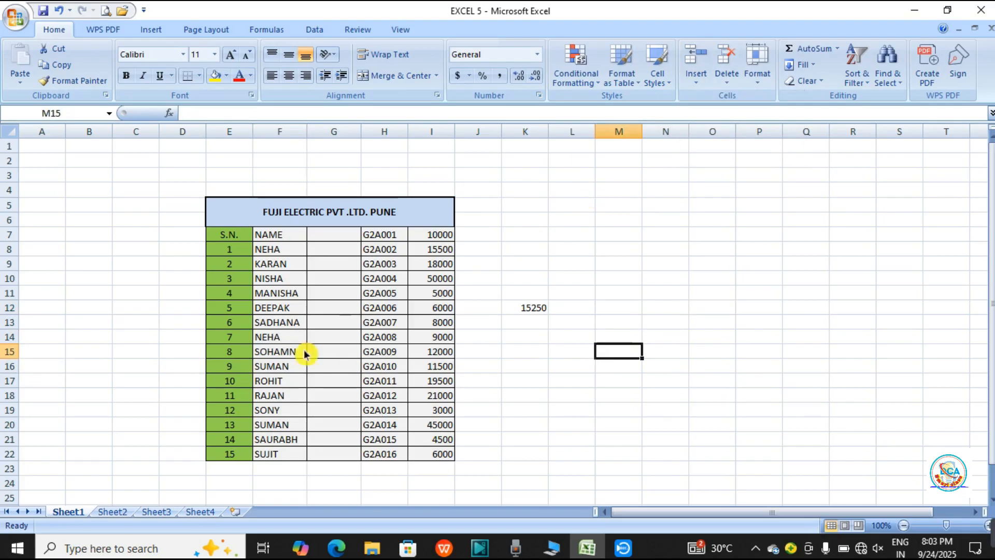
- Insert a blank sheet row above row 14, the entry with serial number 7, and undo the insertion
left_click(274, 338)
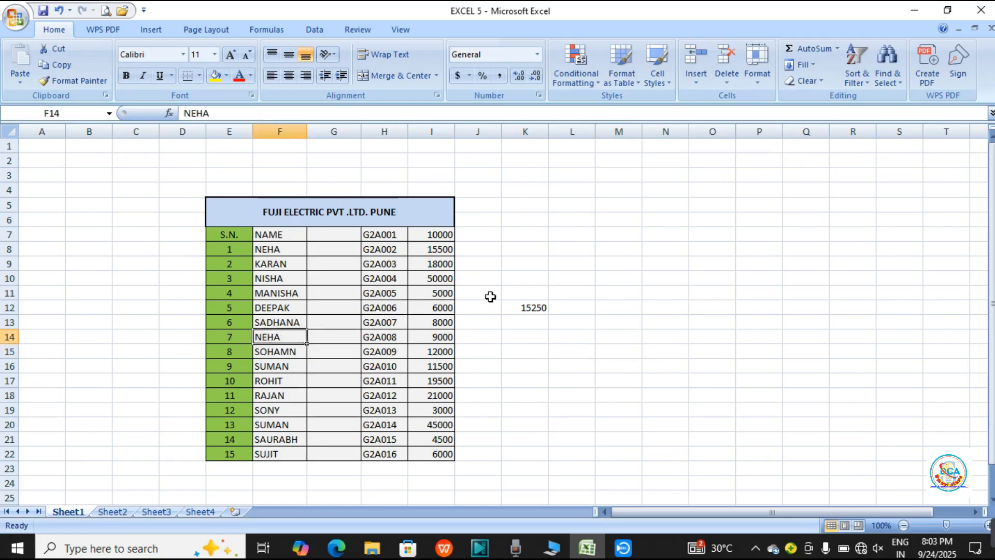
left_click(690, 82)
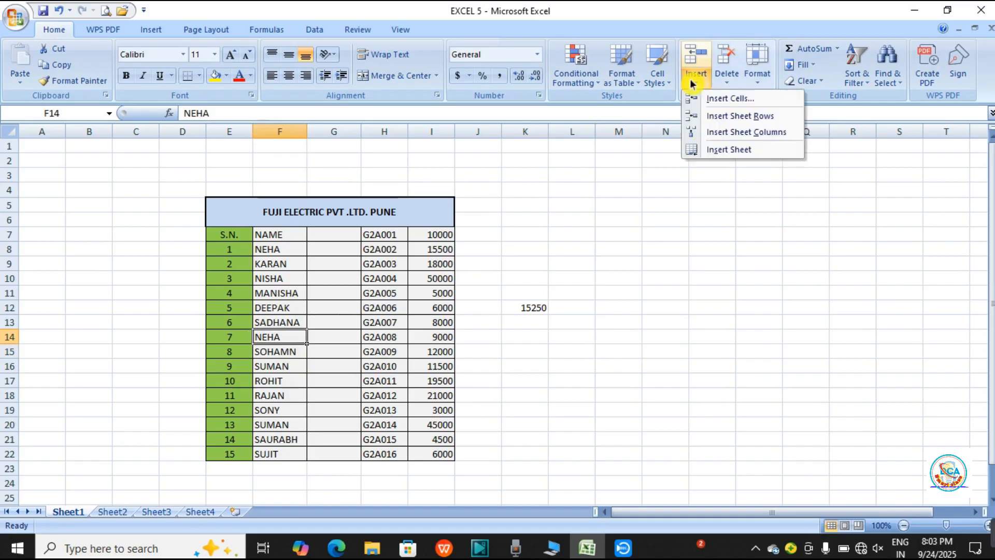
left_click(700, 117)
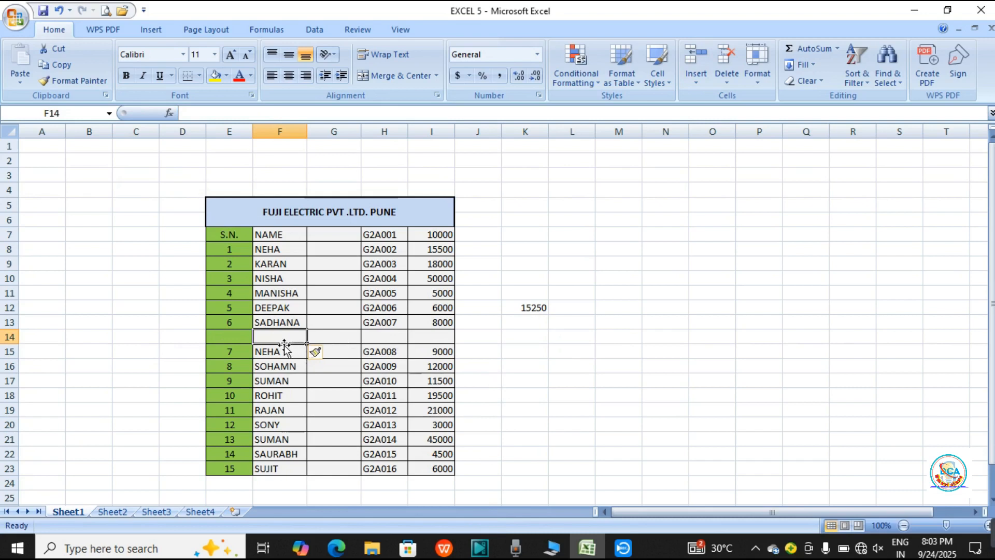
key("ctrl+z")
left_click(521, 354)
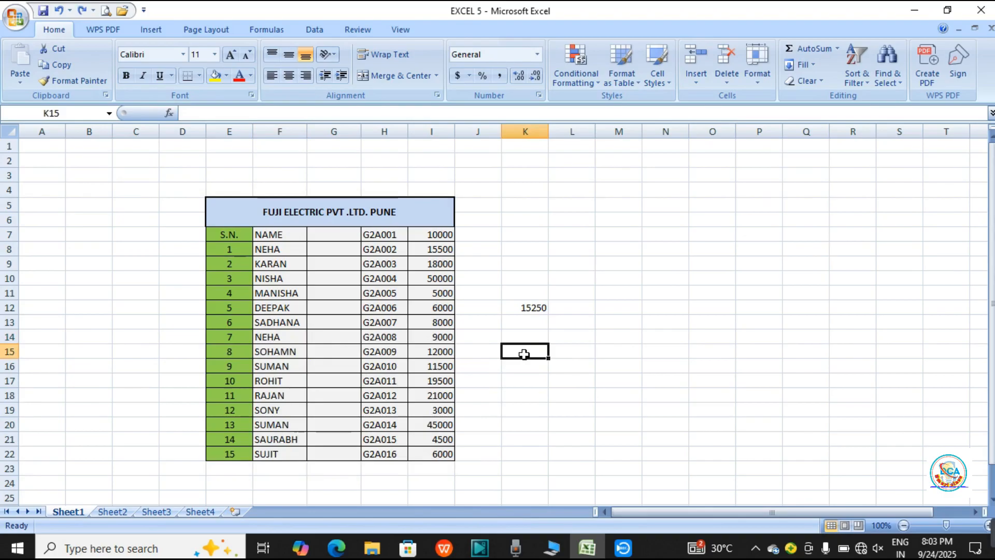
- Insert a blank sheet row between the entries with serial numbers 6 and 7
left_click(272, 341)
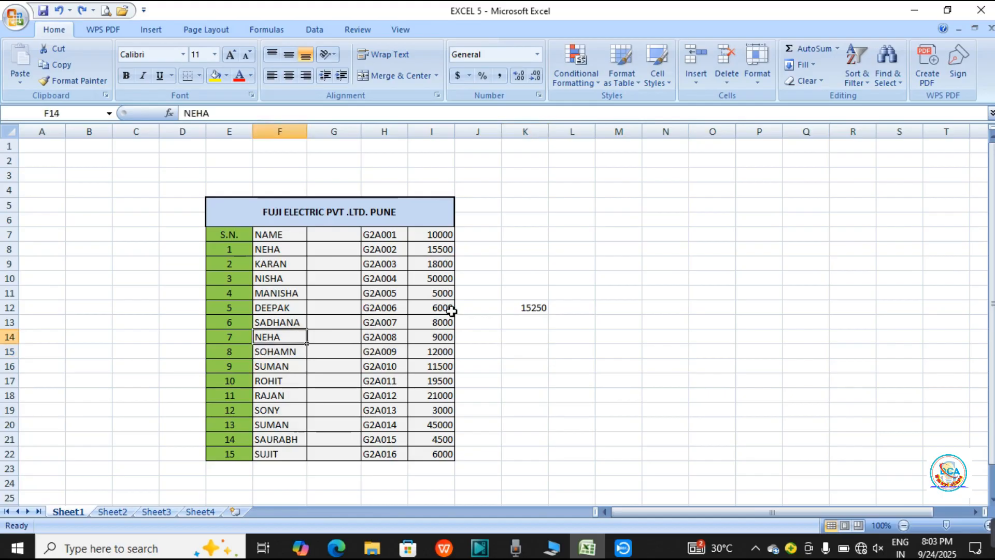
left_click(690, 85)
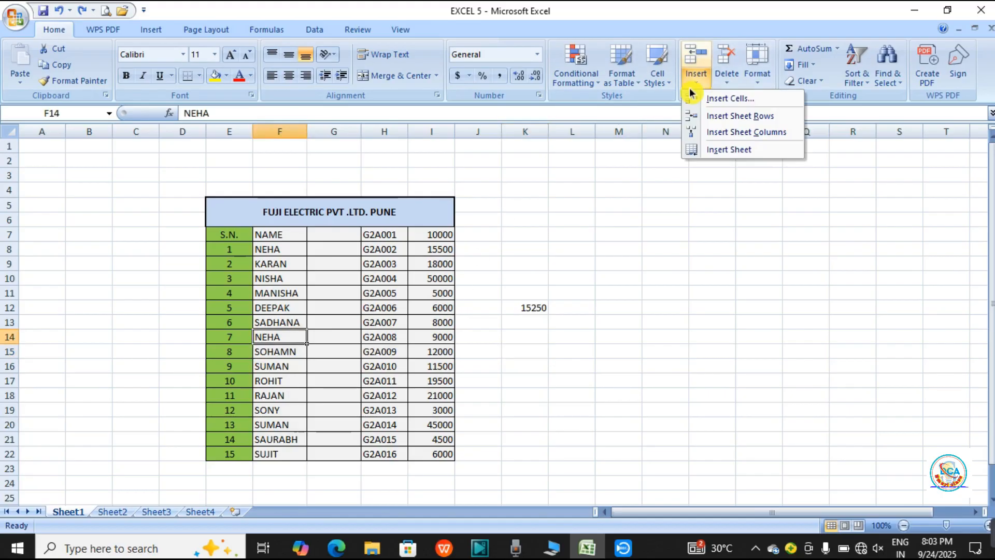
left_click(707, 121)
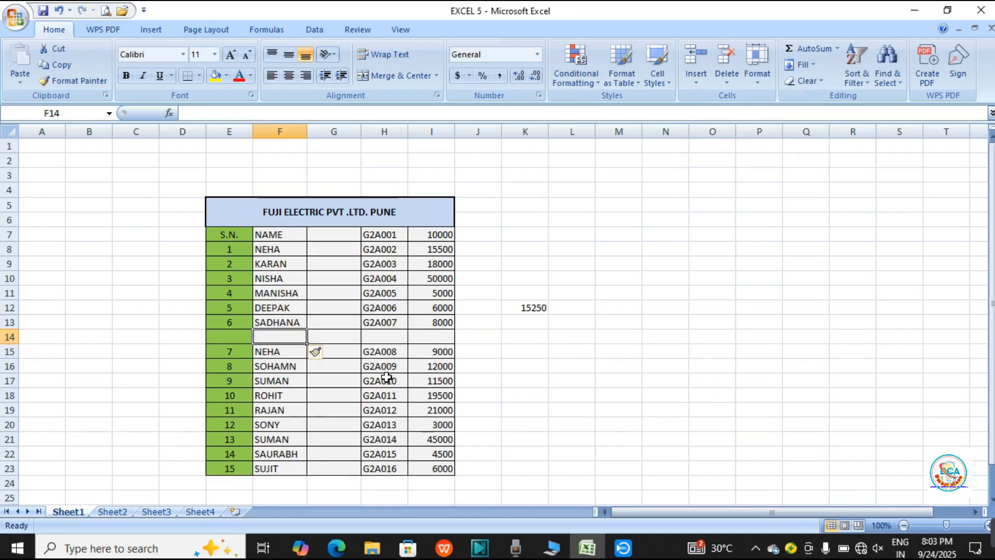
- Undo the last row insertion, and insert a blank sheet row above the fully selected row 14, the entry with serial number 7
key("ctrl+z")
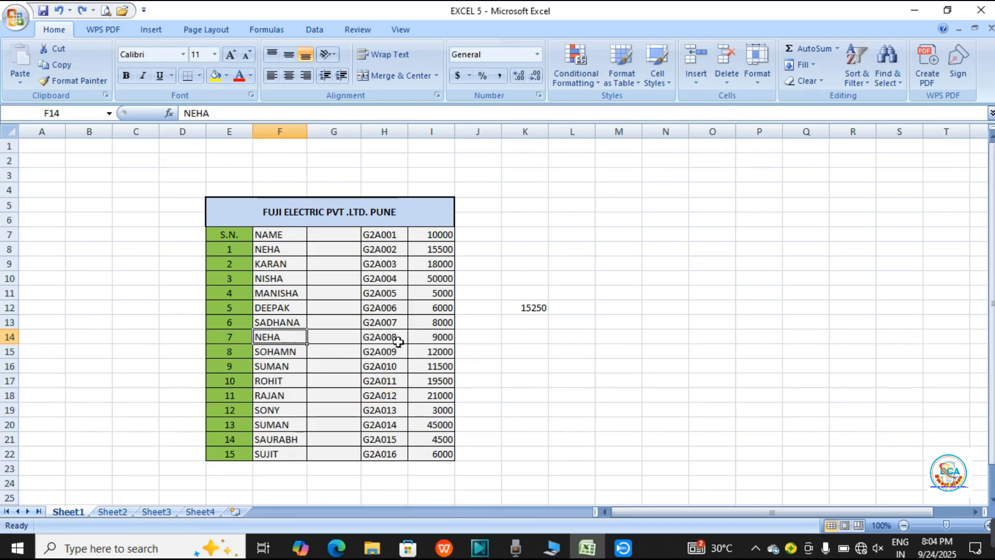
left_click(574, 341)
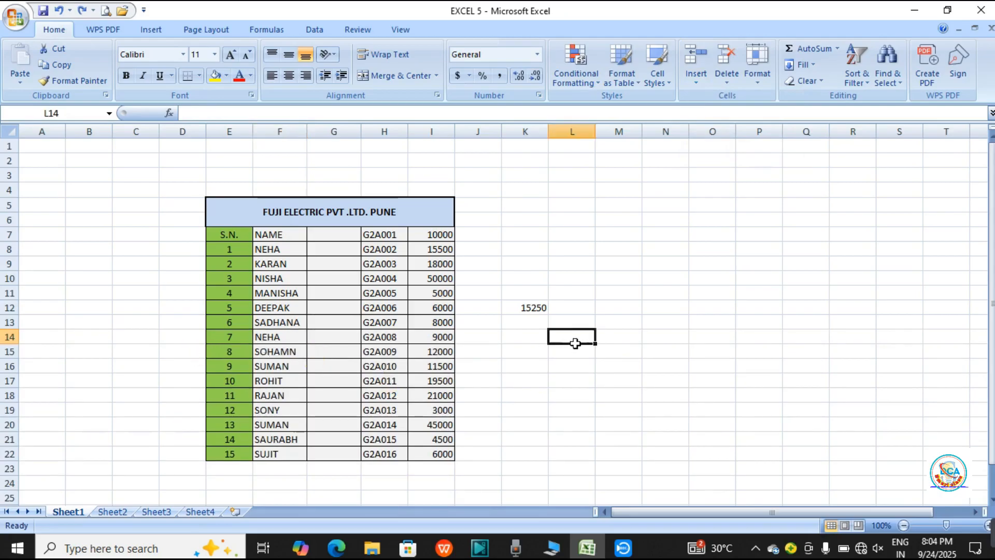
left_click(5, 323)
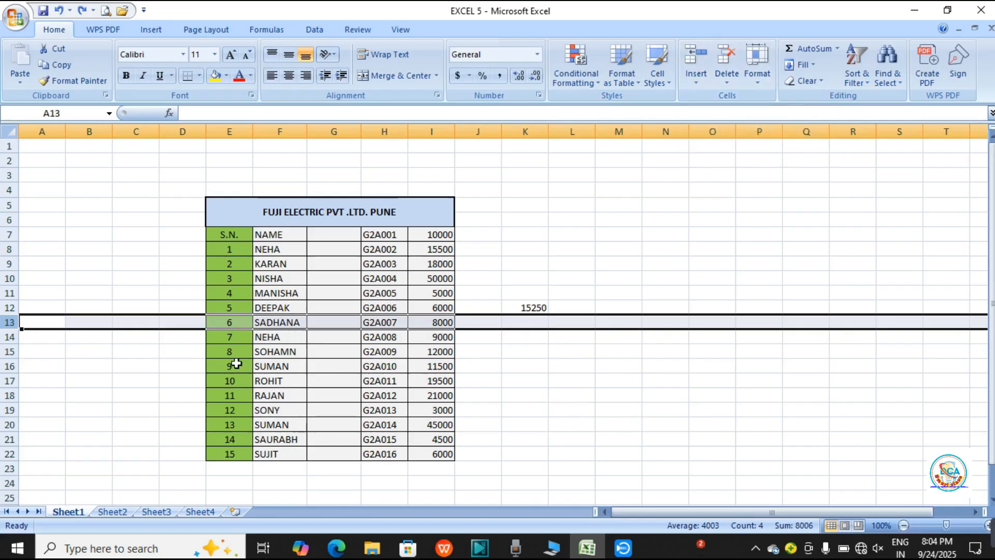
left_click(9, 336)
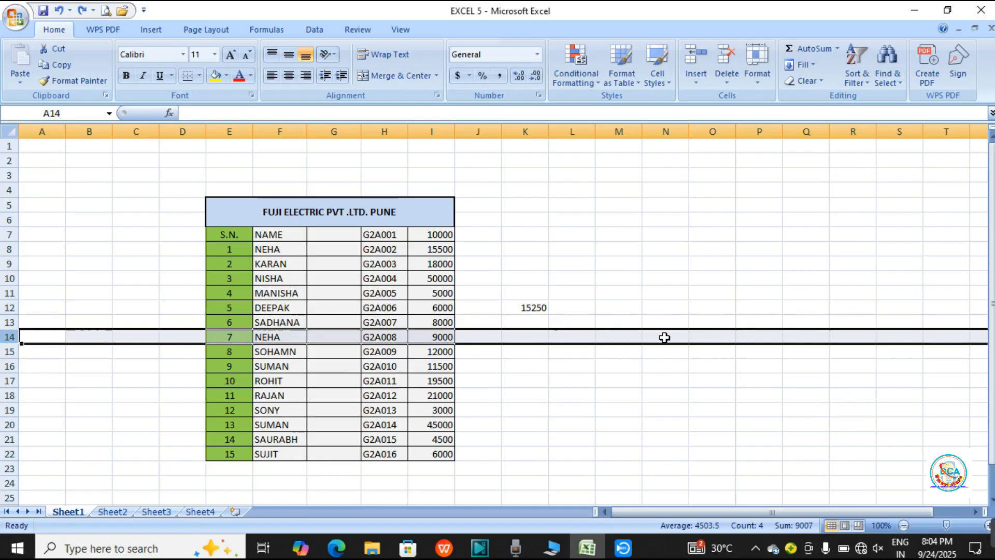
left_click(696, 81)
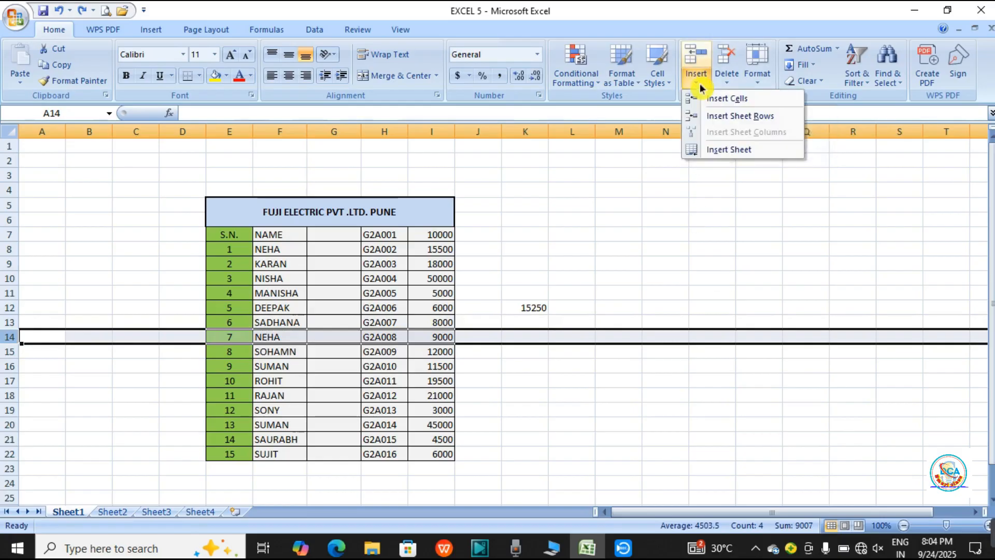
left_click(699, 83)
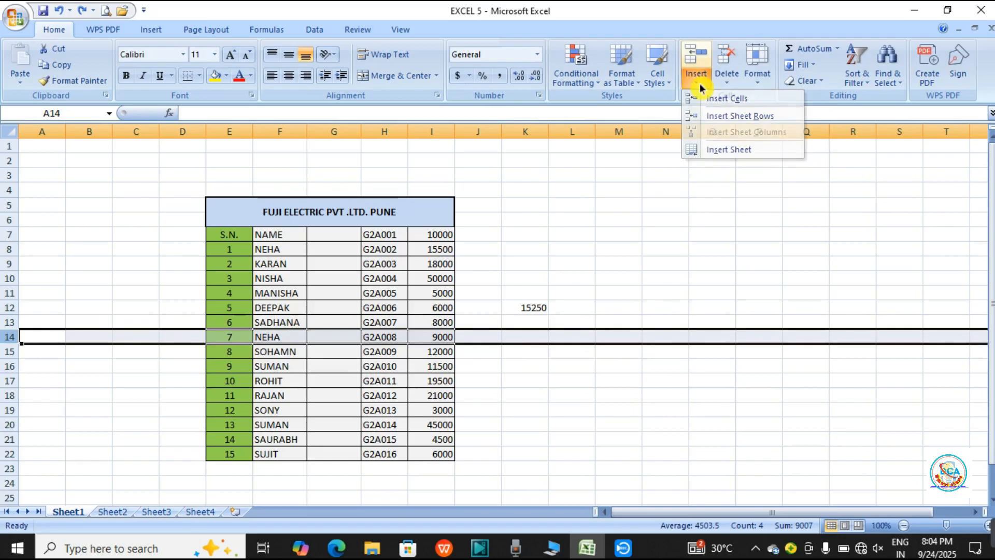
left_click(700, 83)
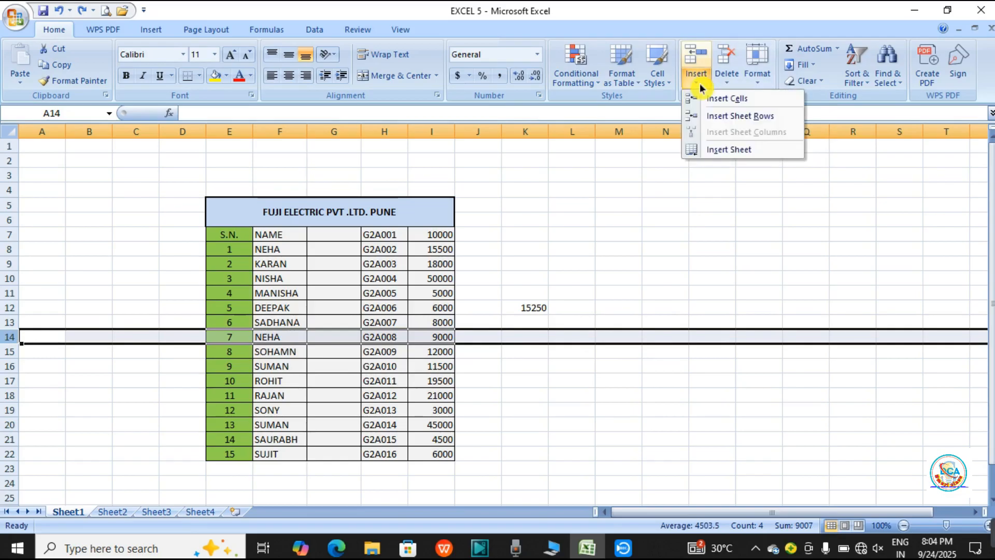
left_click(722, 120)
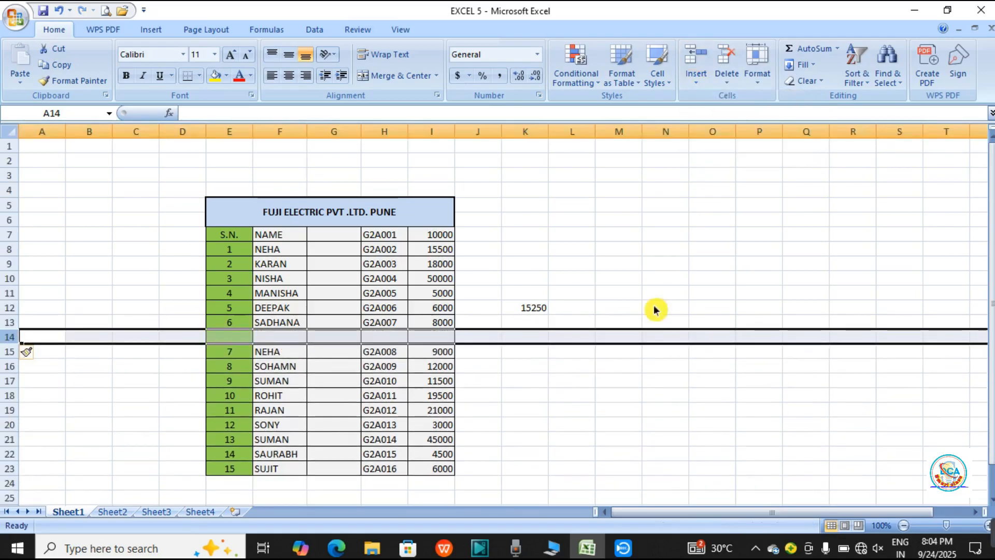
left_click(608, 395)
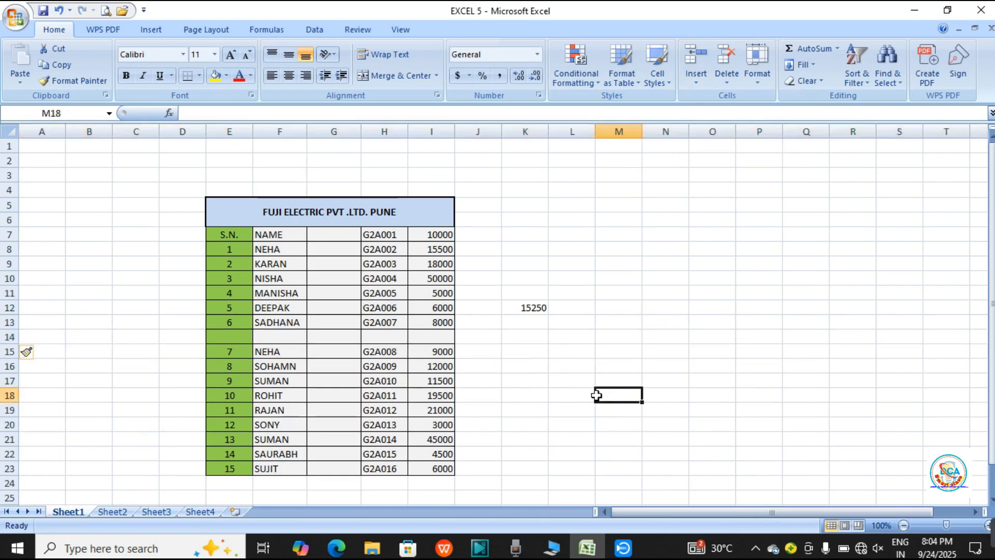
- Insert a blank sheet row above row 12, the entry with serial number 5
left_click(8, 308)
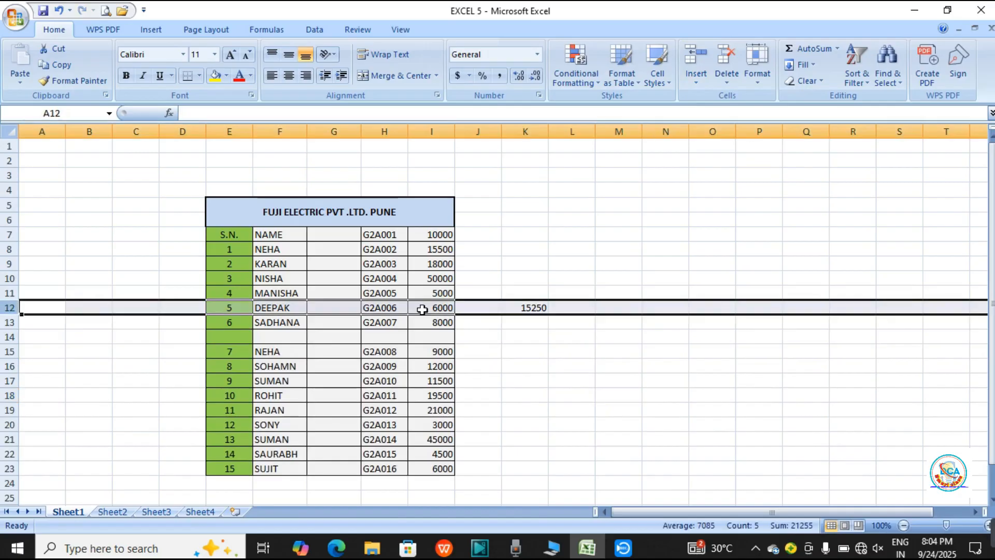
left_click(704, 86)
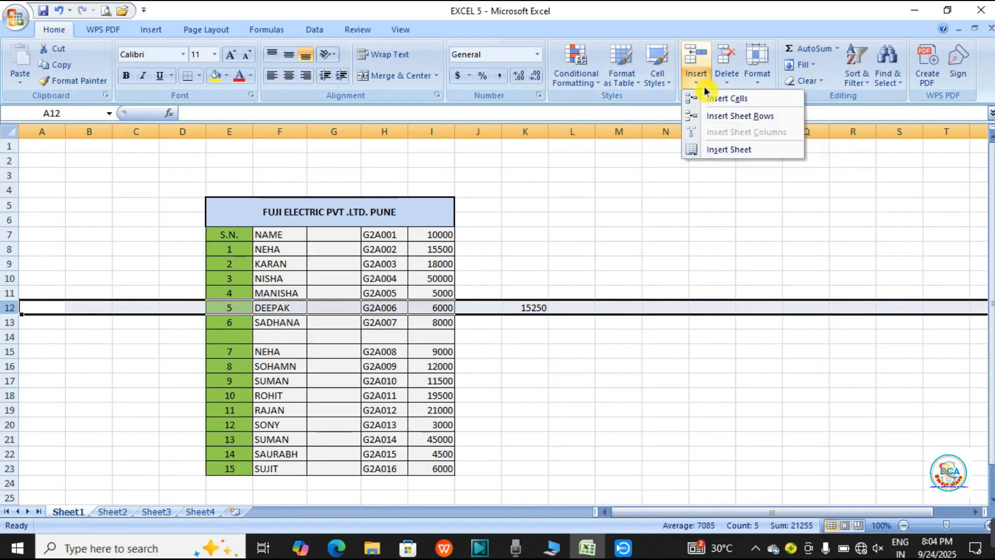
left_click(719, 116)
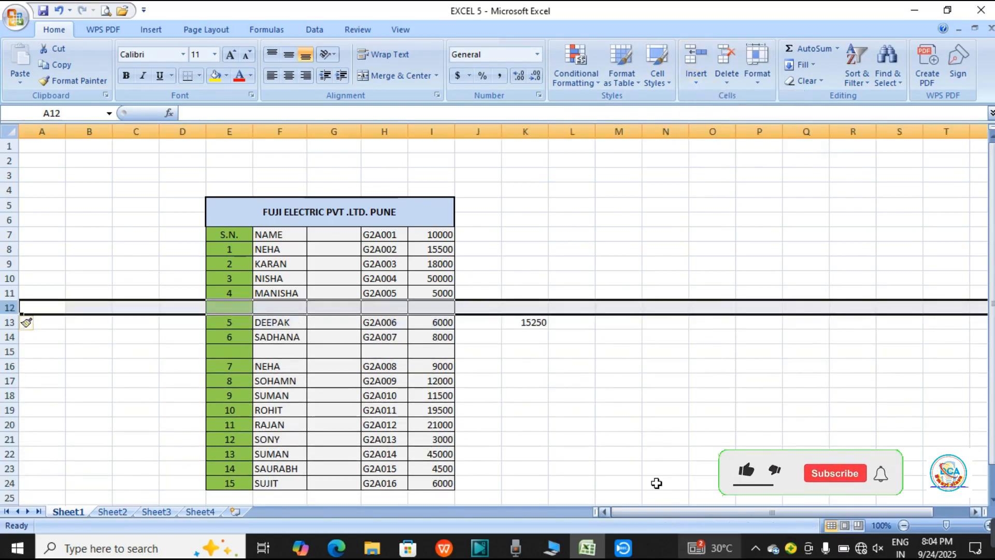
left_click(602, 350)
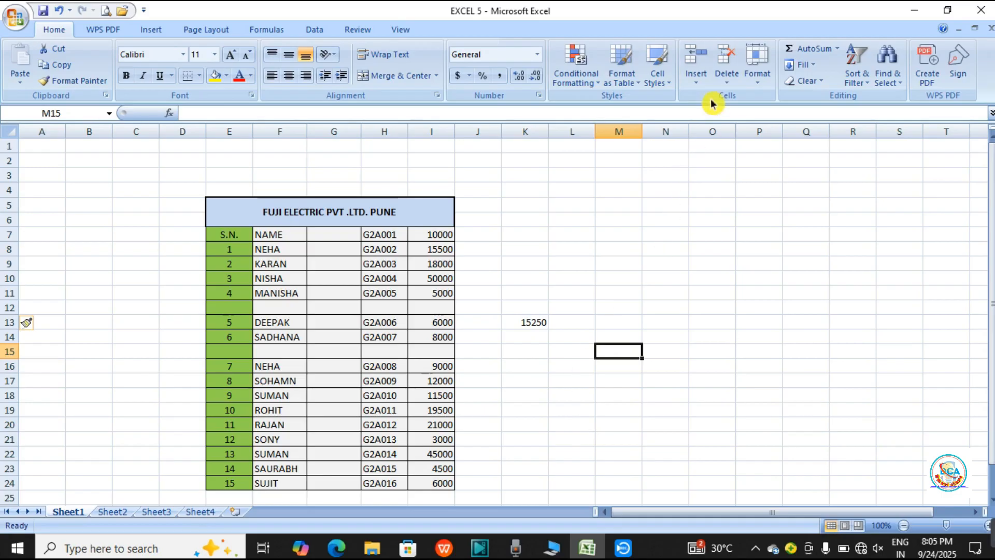
- Insert a new worksheet before Sheet1 and another new worksheet after Sheet4
left_click(704, 76)
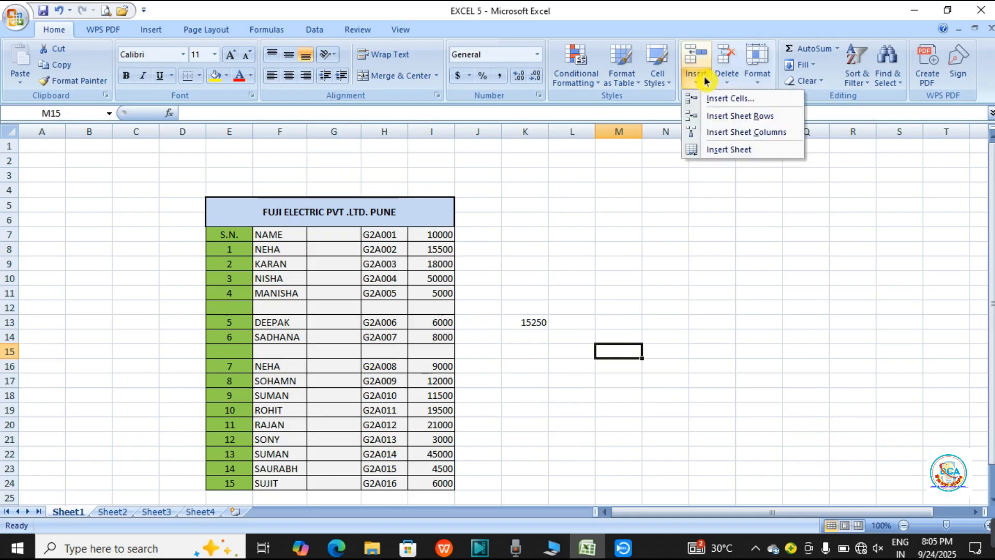
left_click(720, 149)
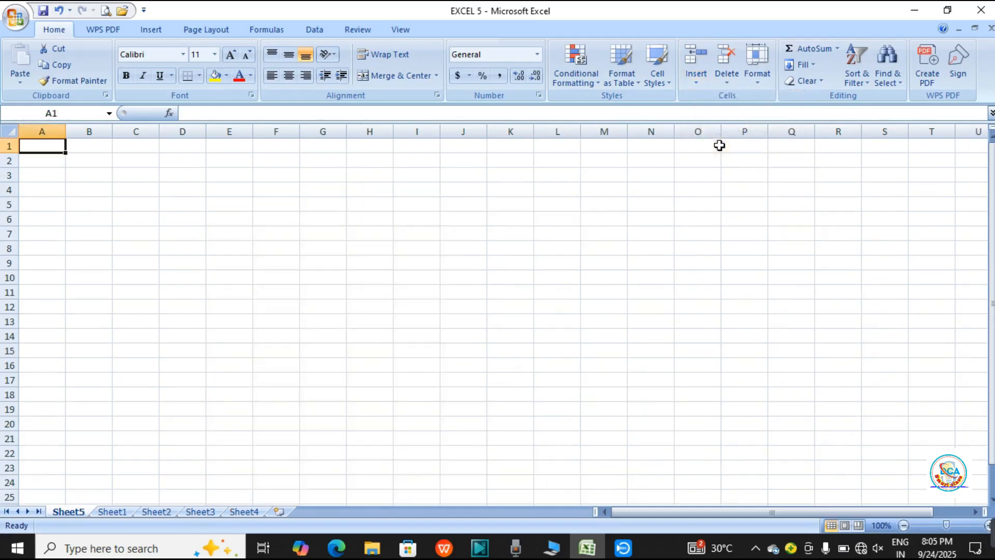
left_click(58, 516)
left_click(286, 512)
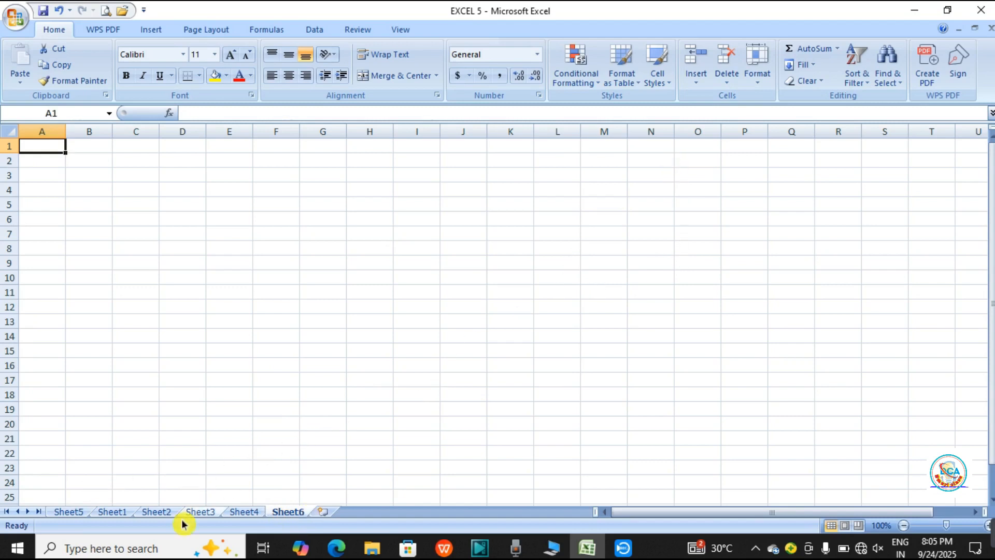
- On Sheet2, insert a blank cell at H5, the JUNE heading, with the Shift cells down option
left_click(200, 513)
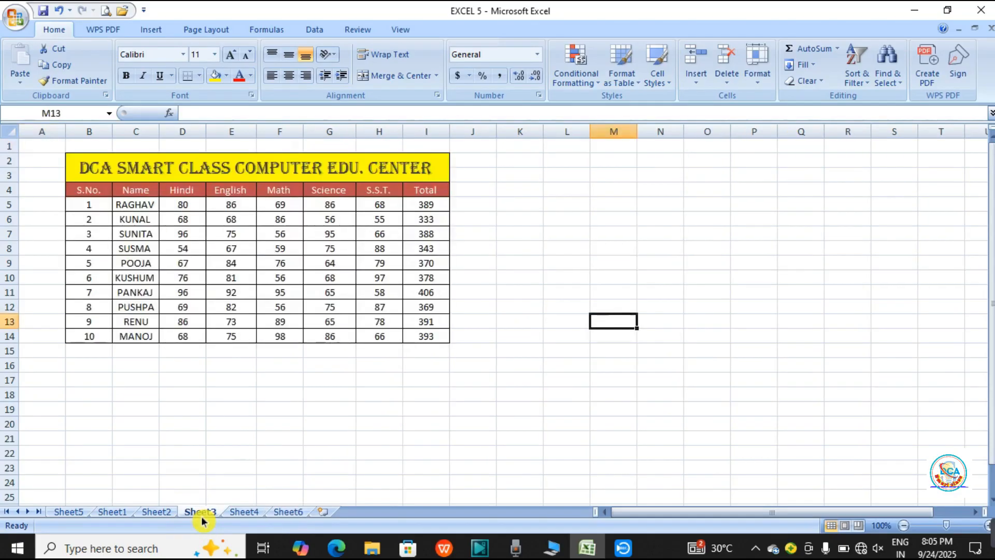
left_click(695, 79)
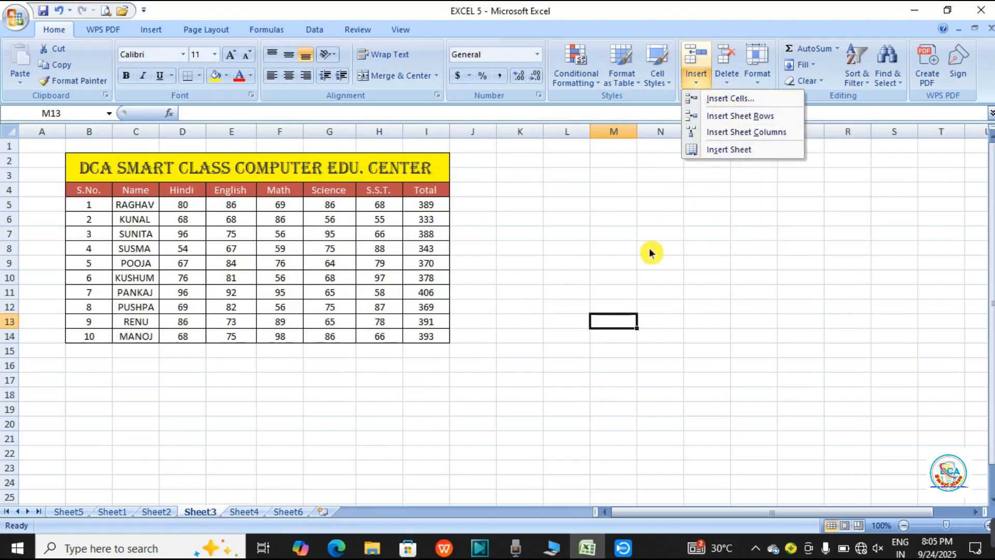
left_click(153, 507)
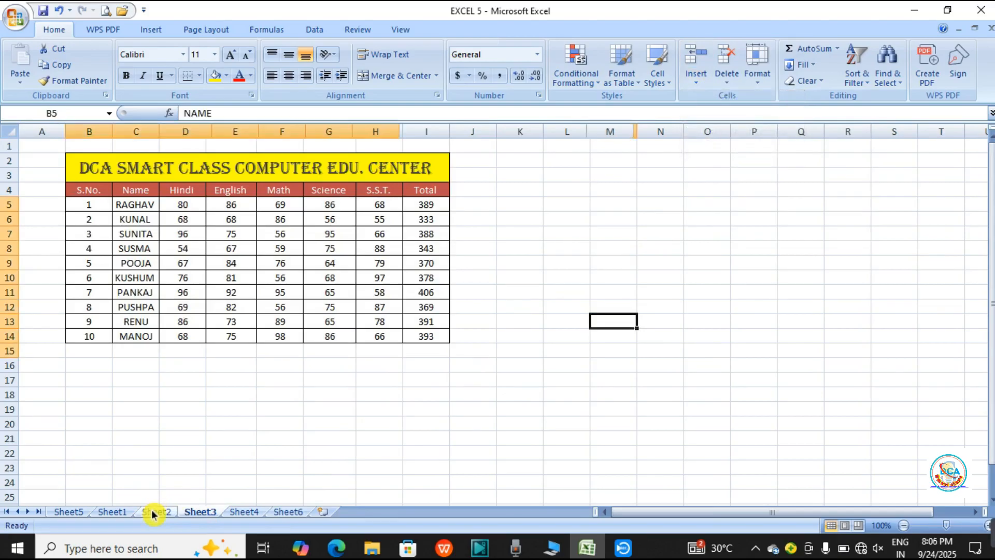
left_click(154, 512)
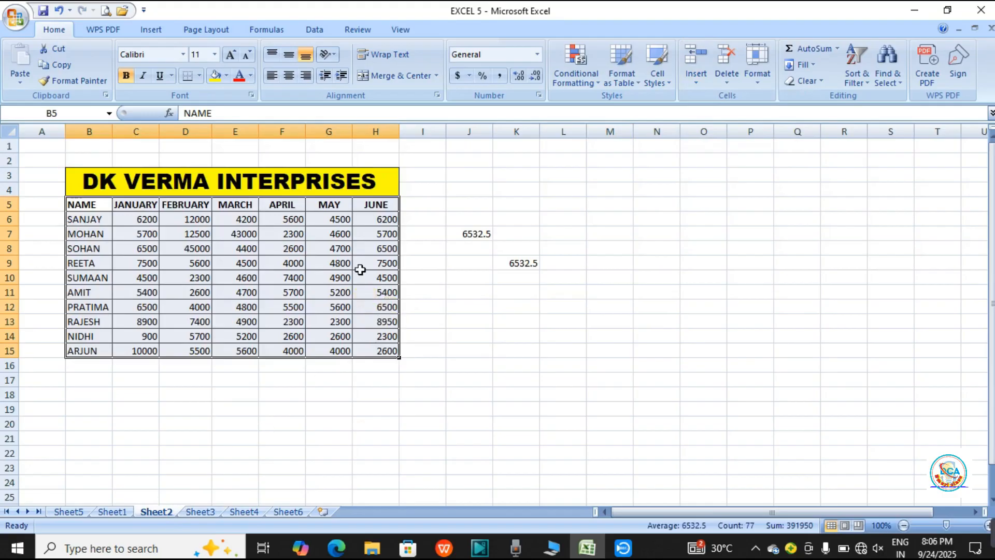
left_click(380, 205)
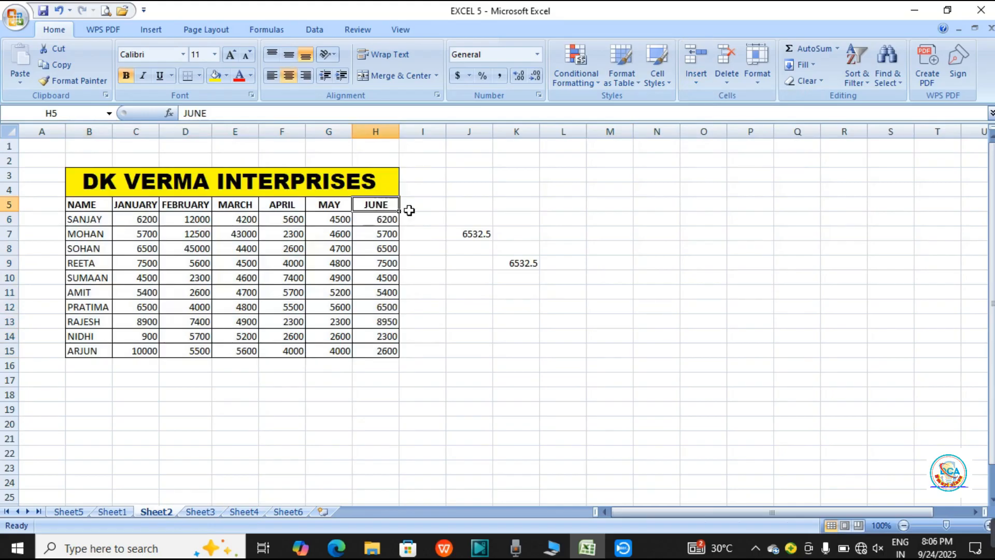
left_click(564, 218)
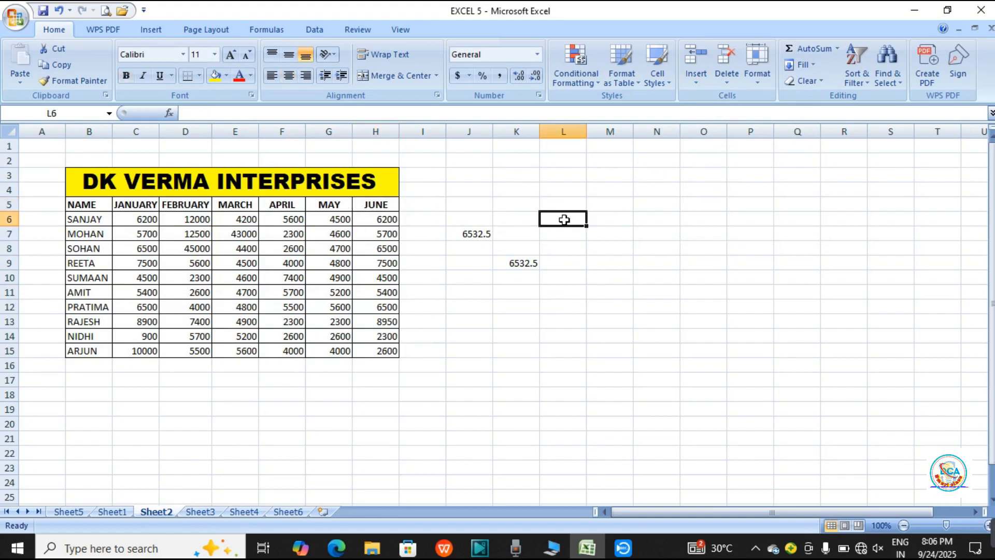
left_click(367, 207)
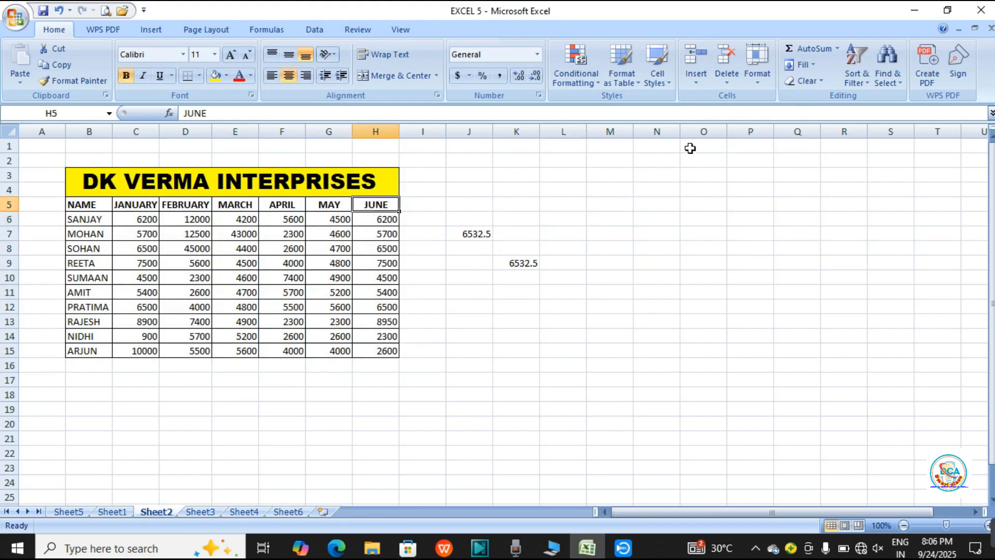
left_click(697, 88)
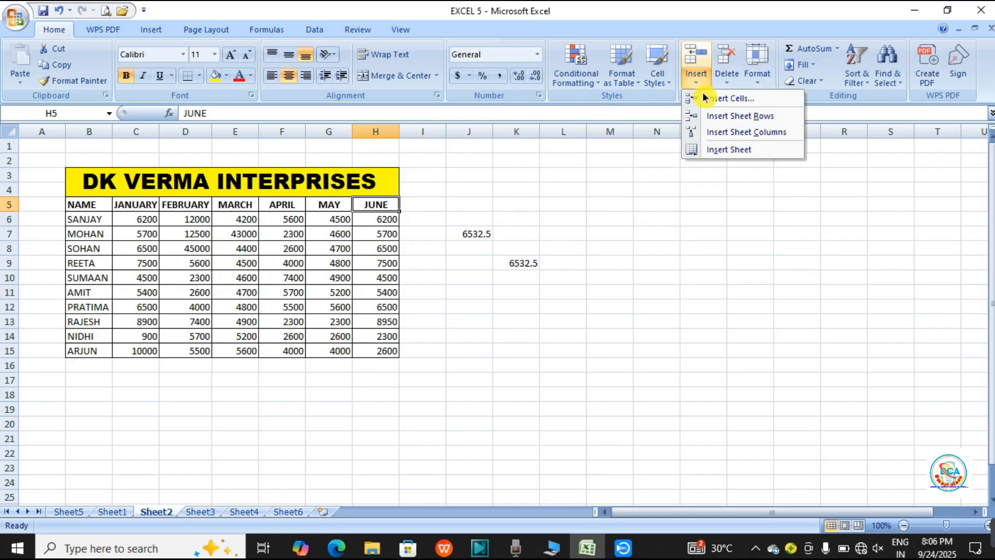
left_click(719, 99)
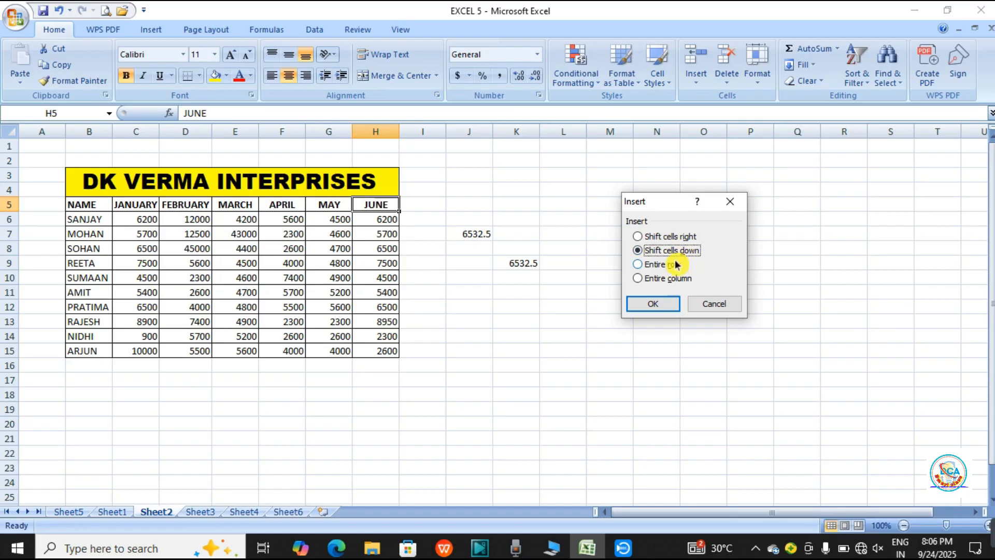
left_click(653, 304)
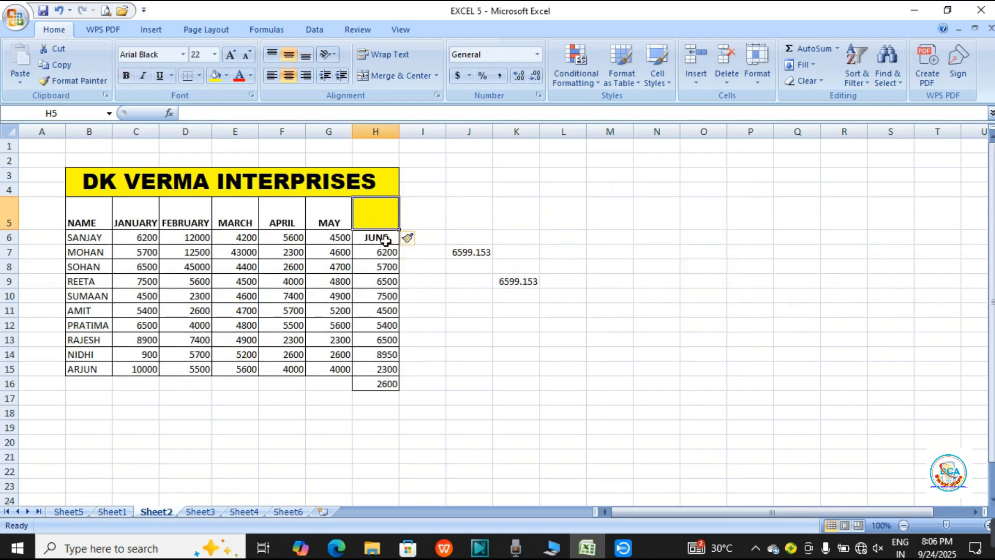
left_click(635, 249)
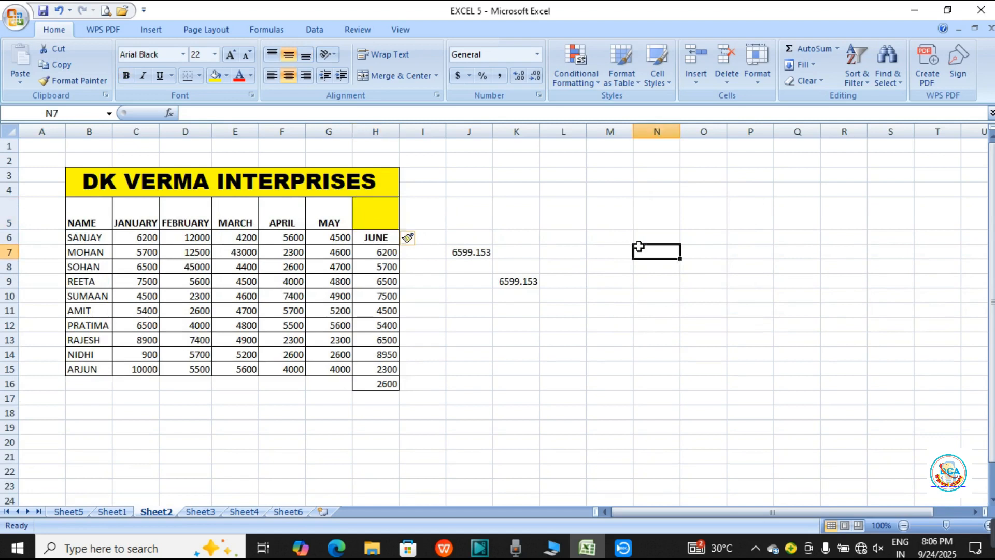
- Insert a blank cell at F5, the APRIL heading, with the Shift cells right option, and undo the insertion
left_click(280, 220)
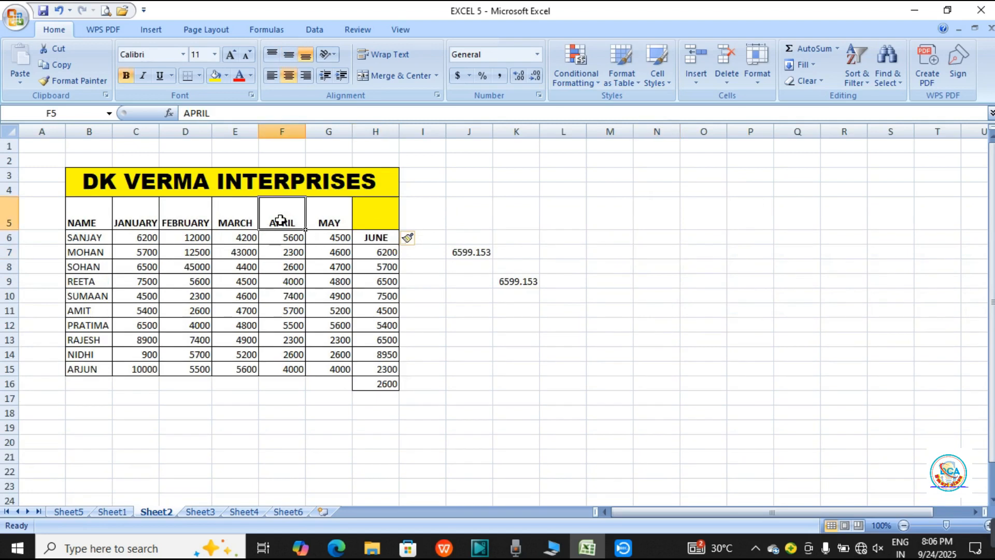
left_click(707, 78)
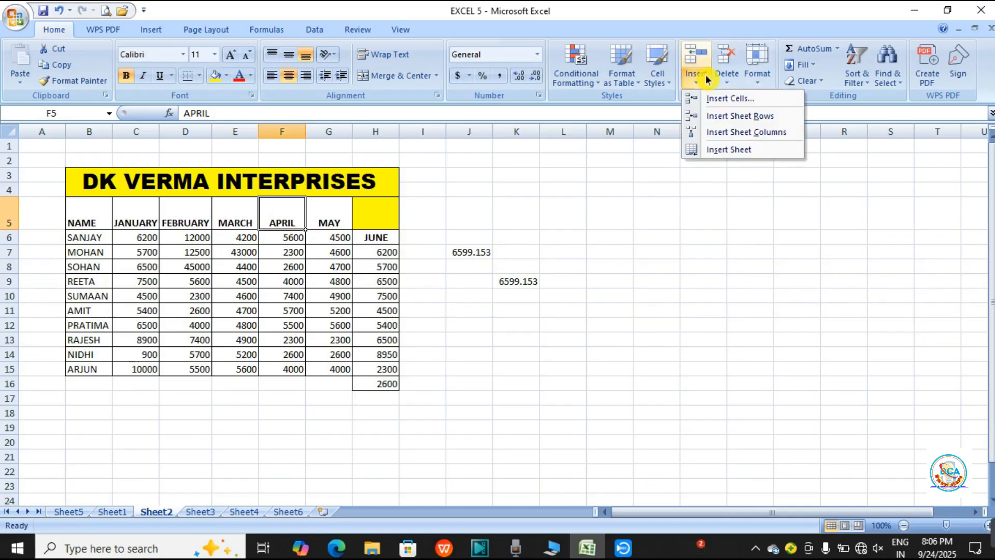
left_click(724, 104)
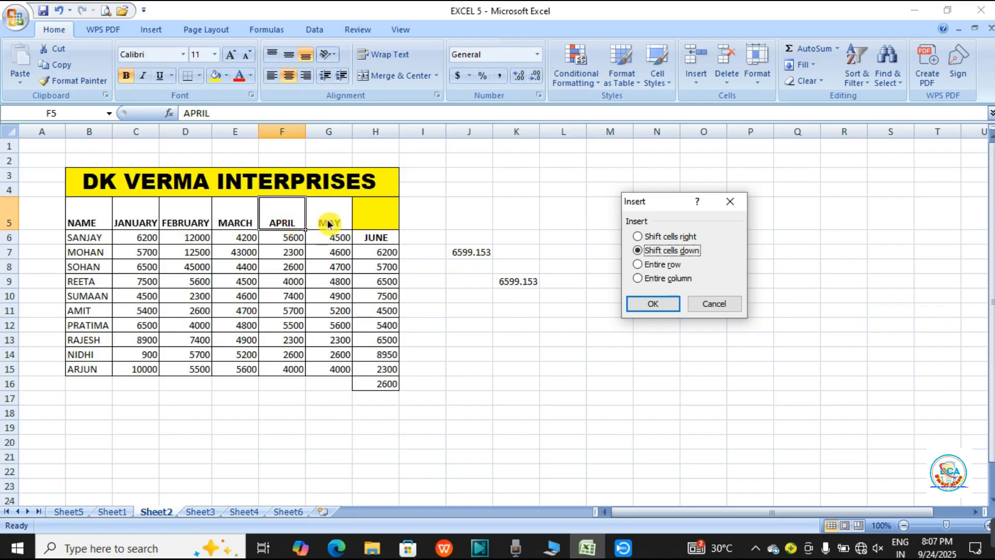
left_click(641, 236)
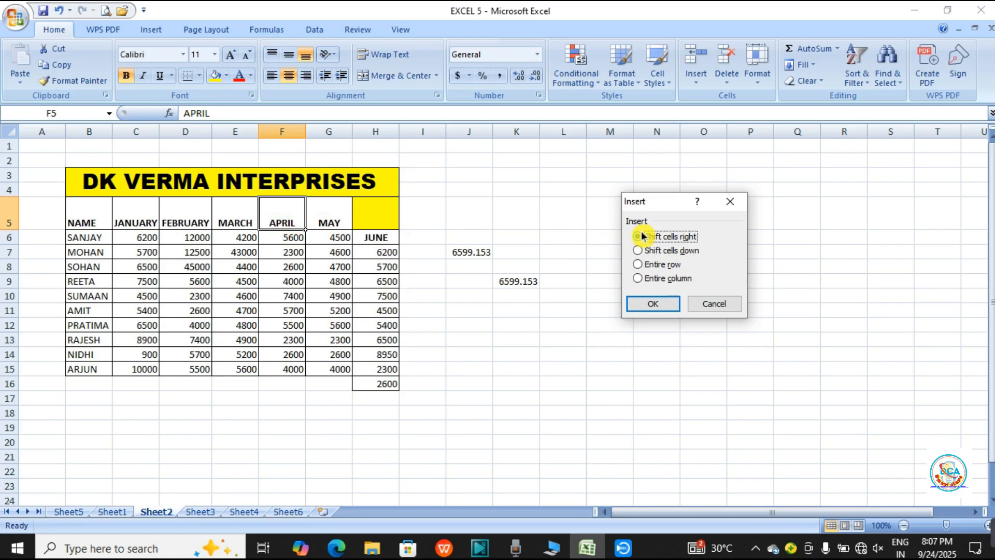
left_click(658, 300)
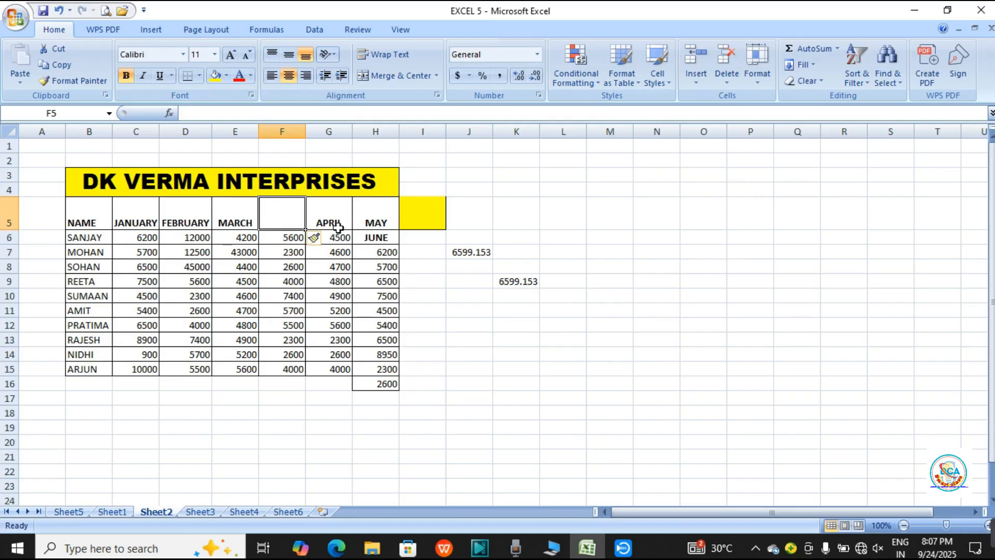
key("ctrl+z")
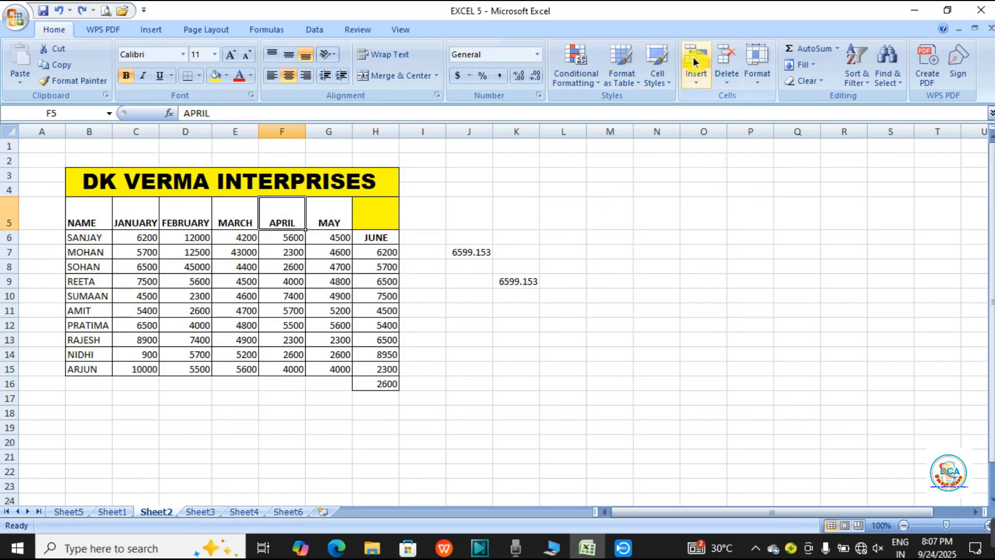
- Insert a blank cell at F5, the APRIL heading, using the Shift cells right option
left_click(696, 84)
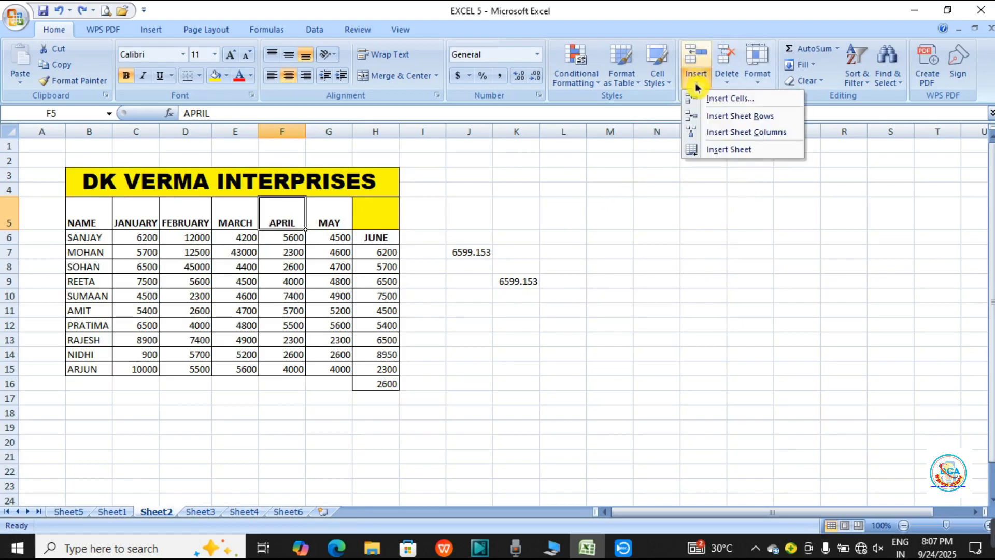
left_click(728, 100)
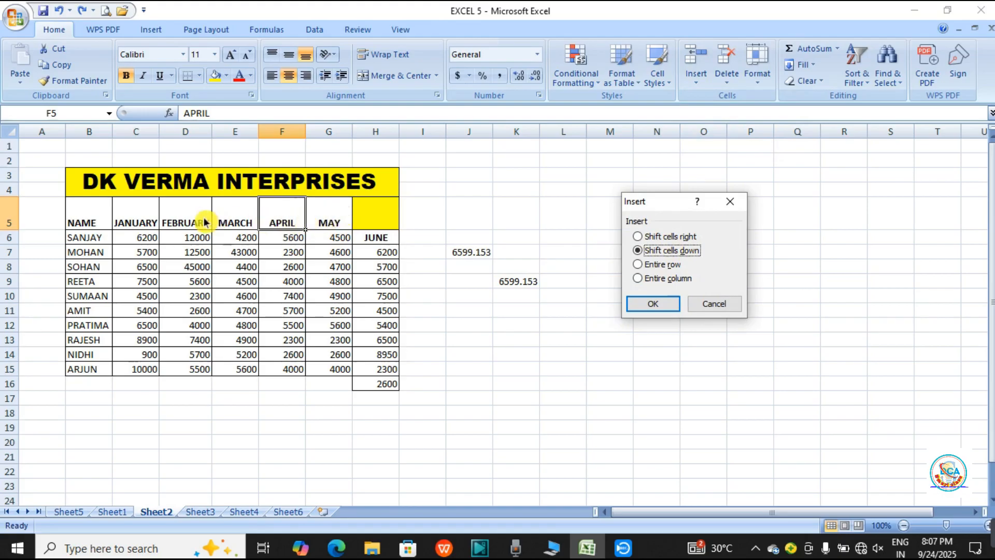
left_click(637, 238)
left_click(648, 305)
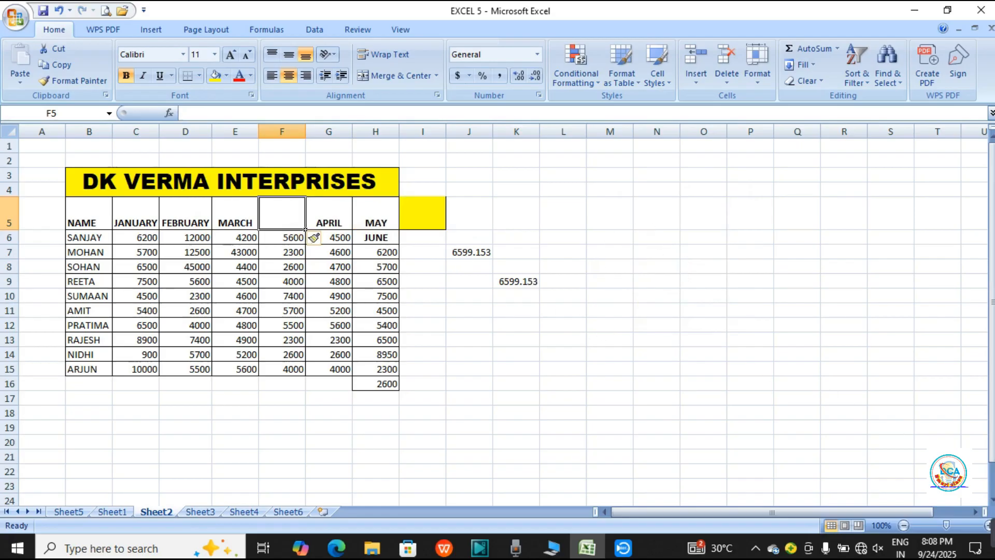
mouse_move(992, 537)
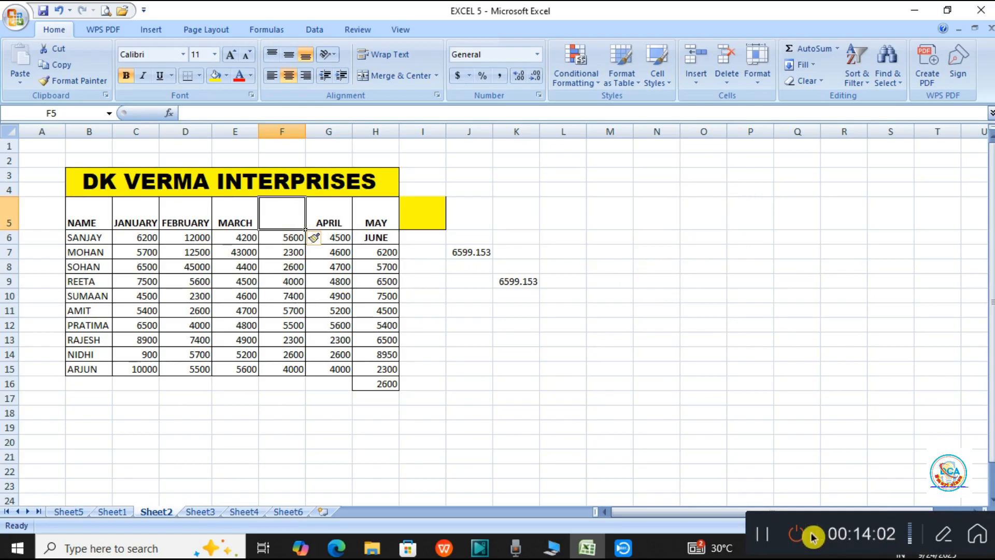
left_click(762, 534)
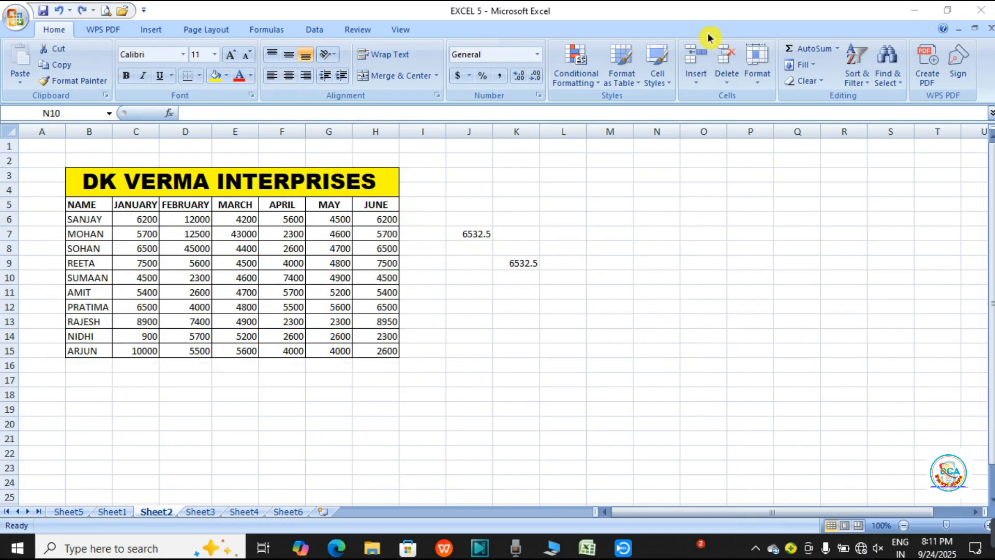
left_click(701, 78)
left_click(700, 78)
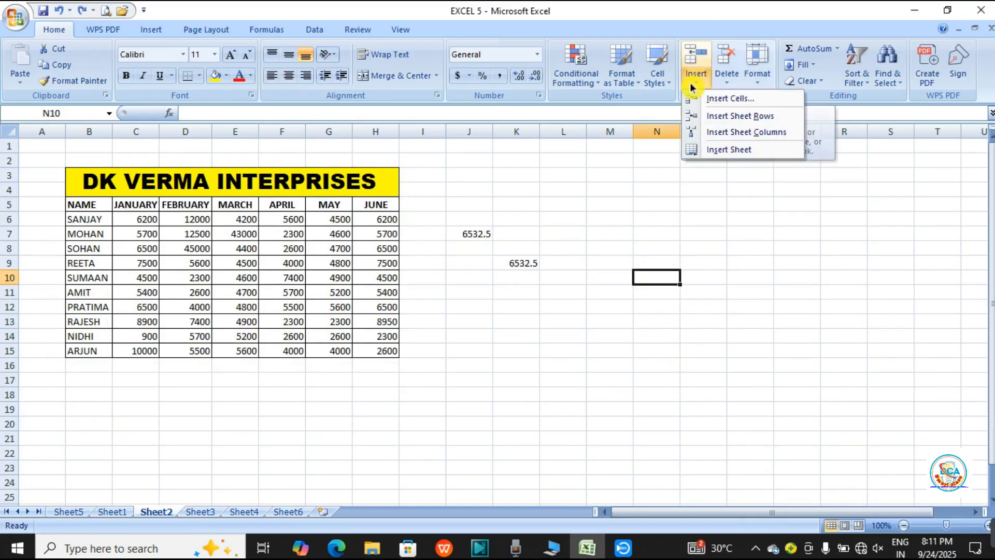
left_click(741, 101)
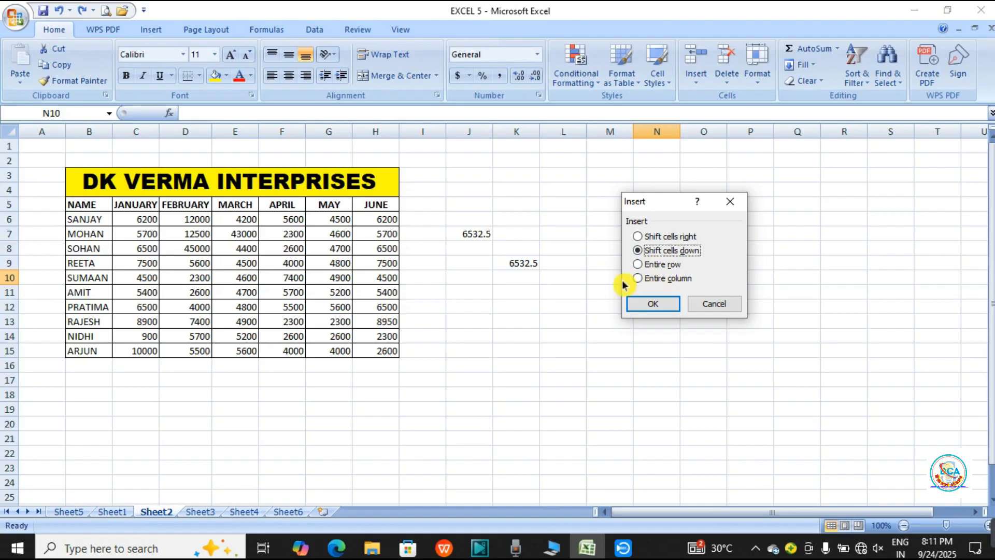
left_click(731, 204)
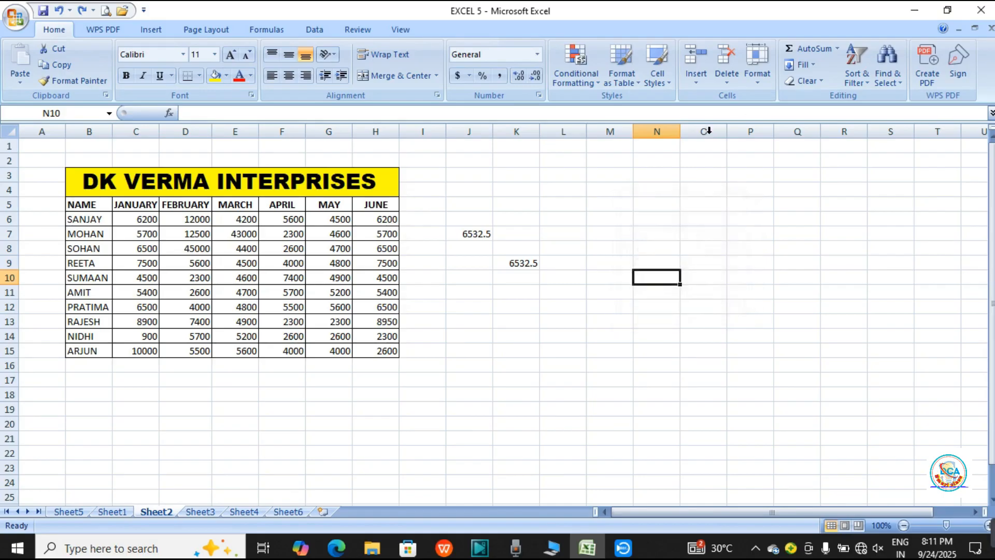
left_click(700, 80)
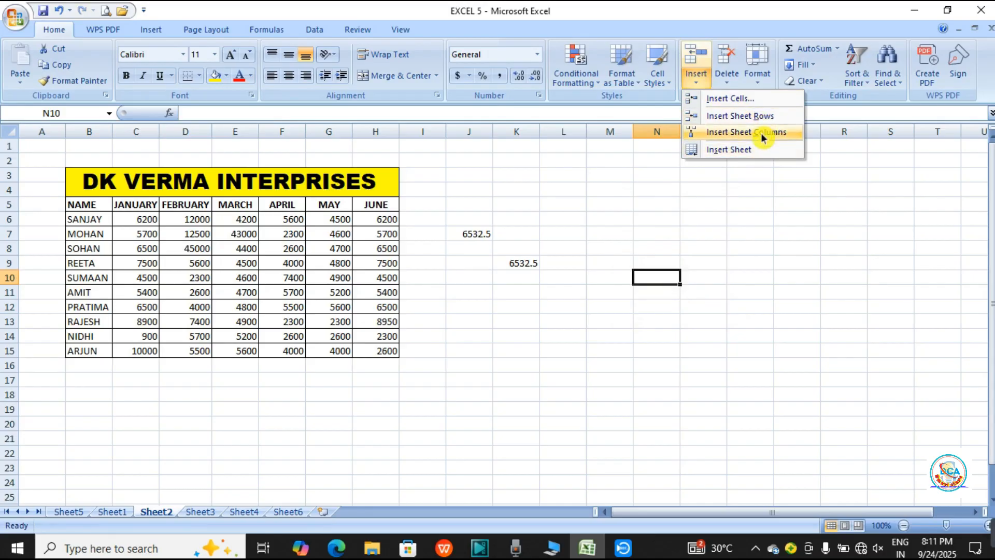
left_click(751, 99)
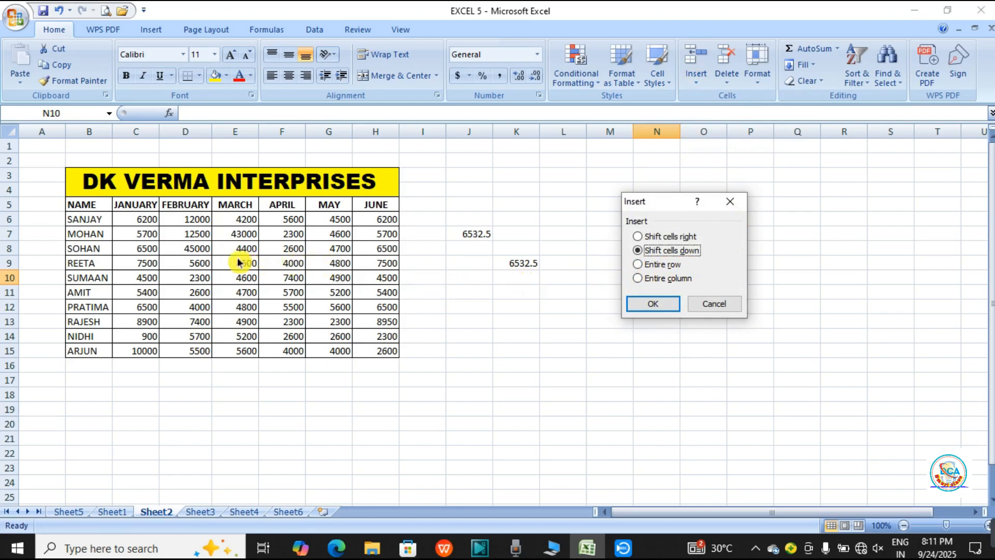
left_click(705, 306)
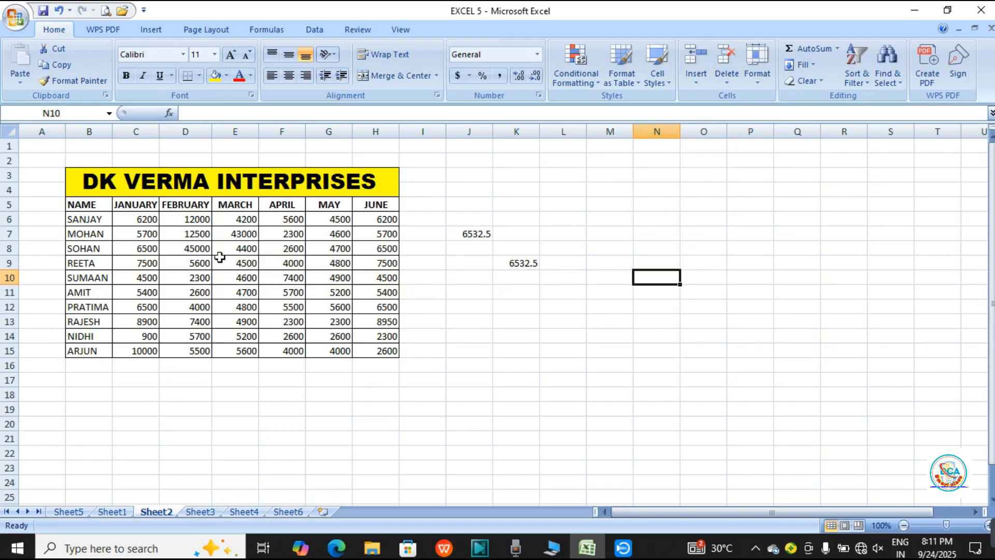
- Insert an entire blank row at cell B9 of Sheet2 using the Entire row option of Insert Cells
left_click(79, 265)
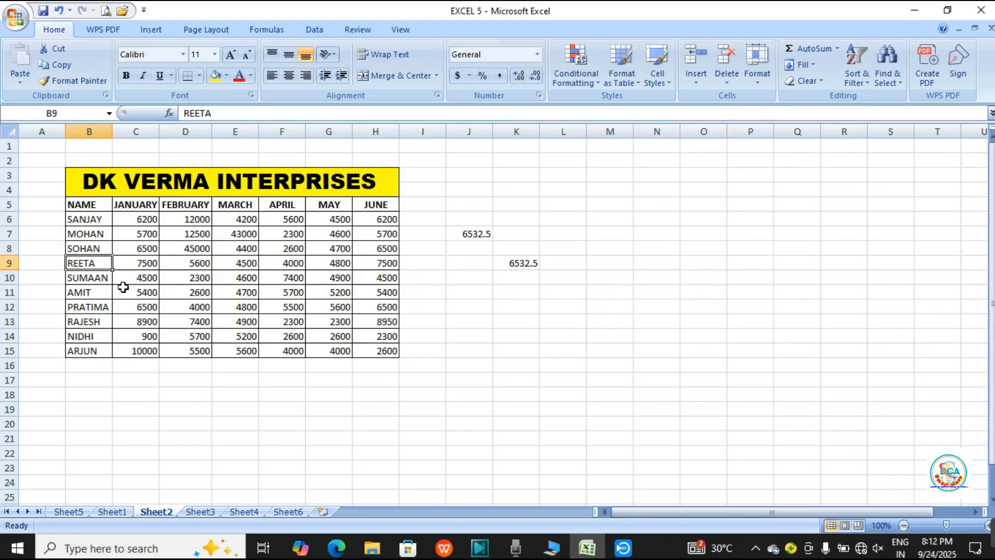
left_click(698, 75)
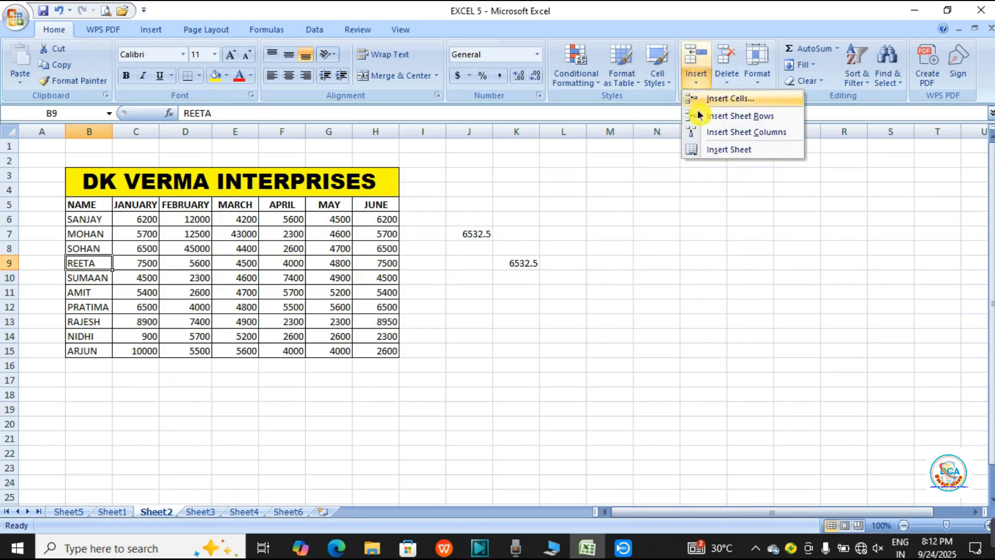
left_click(724, 104)
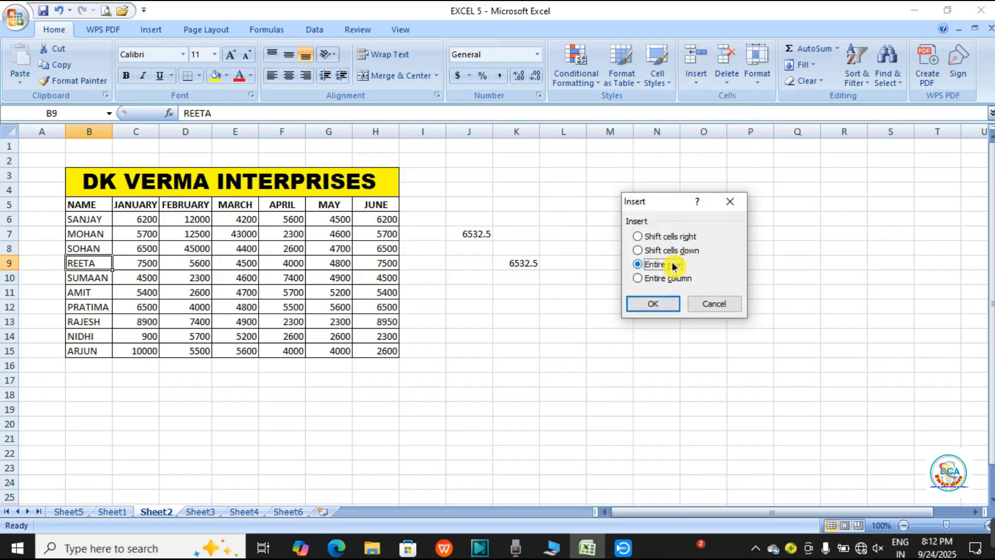
left_click(652, 305)
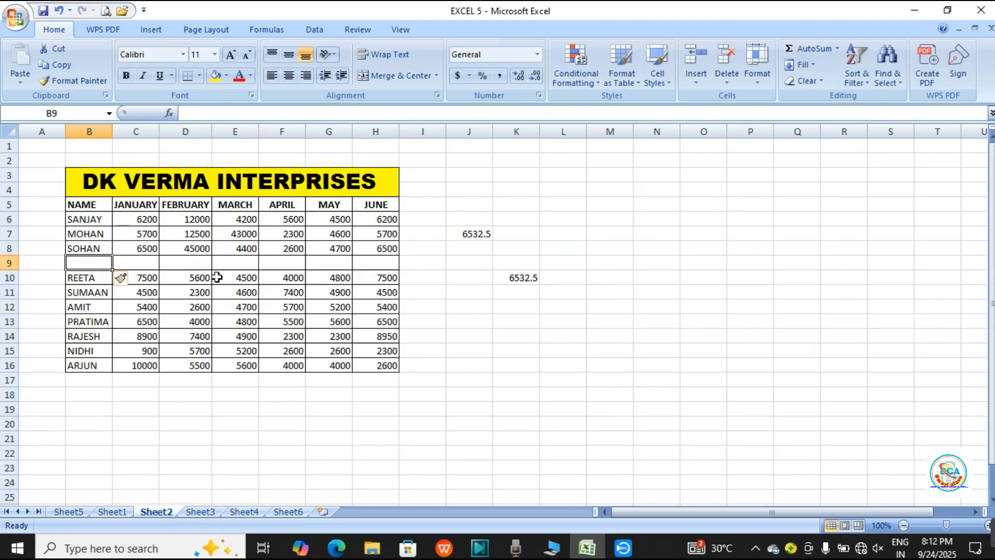
- Insert an entire blank column at cell C8, before the JANUARY column, using the Entire column option of Insert Cells
left_click(89, 248)
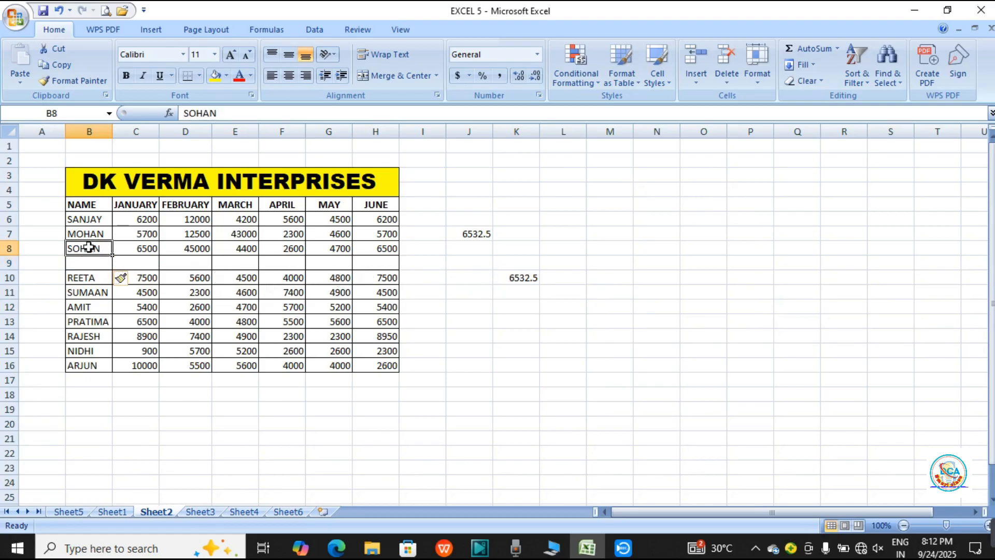
left_click(151, 249)
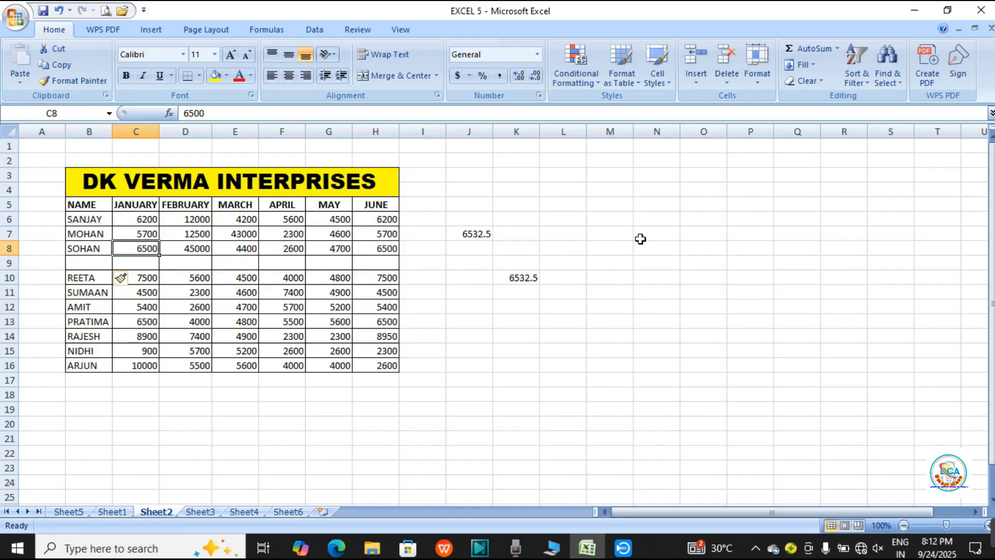
left_click(696, 81)
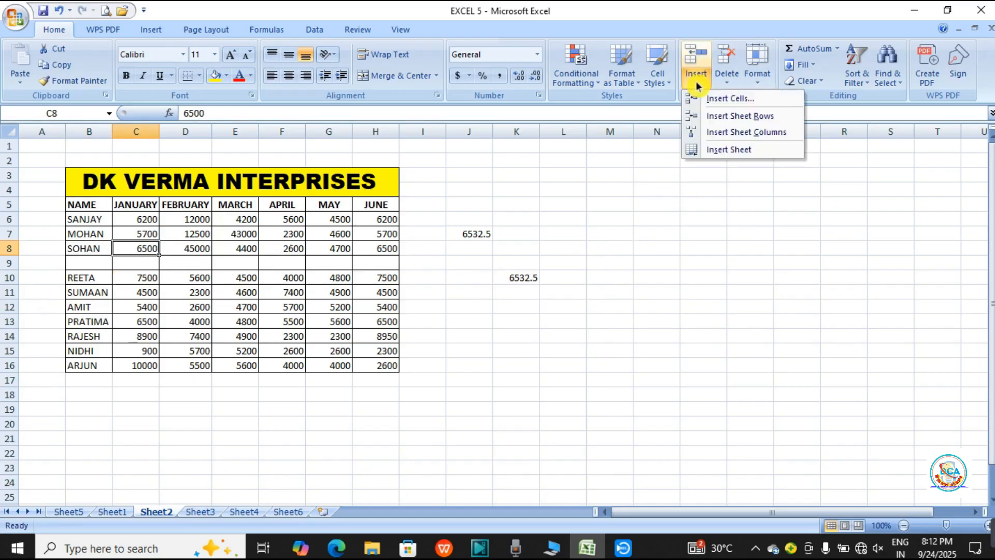
left_click(707, 99)
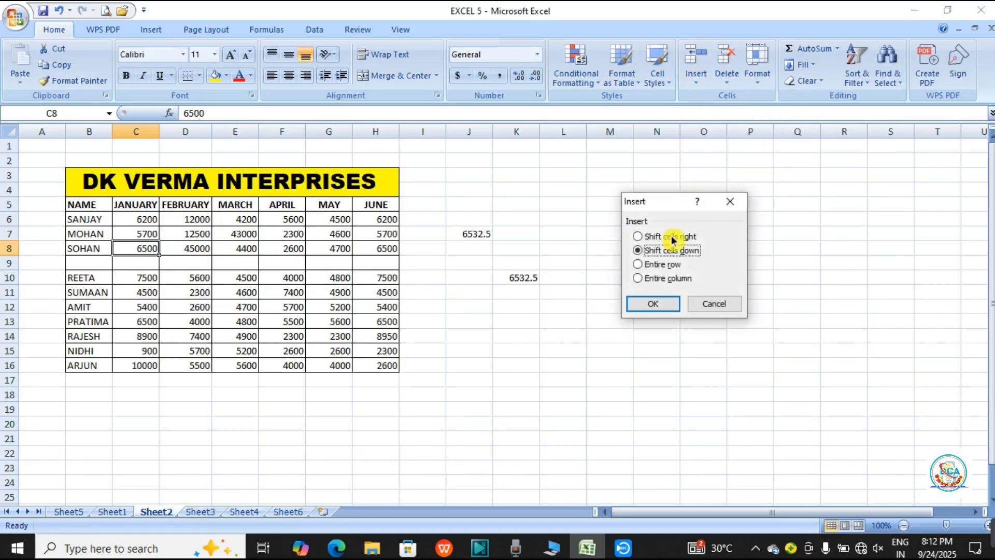
left_click(663, 280)
left_click(655, 304)
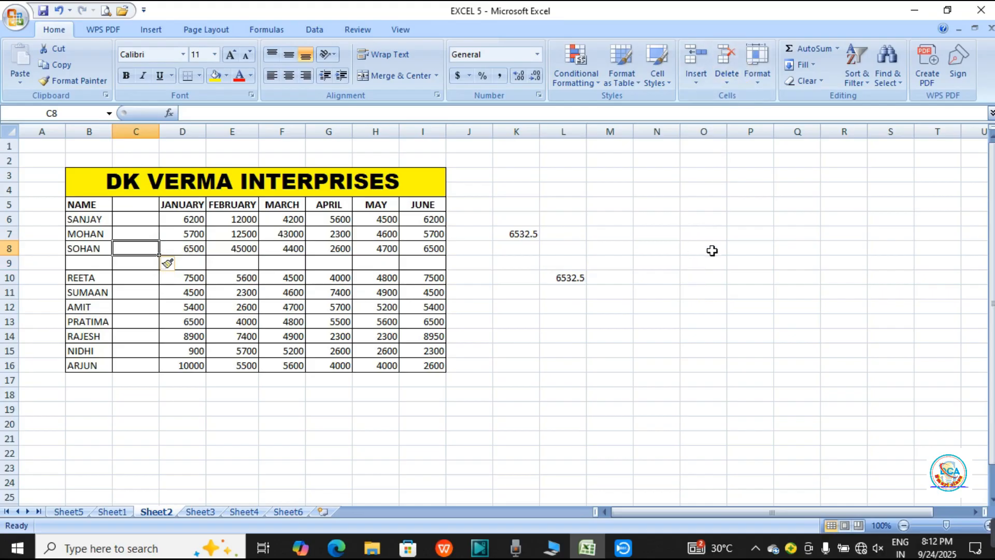
- Switch to Sheet1 and examine the delete options for cells, rows, columns and sheets alongside the matching insert options
left_click(110, 513)
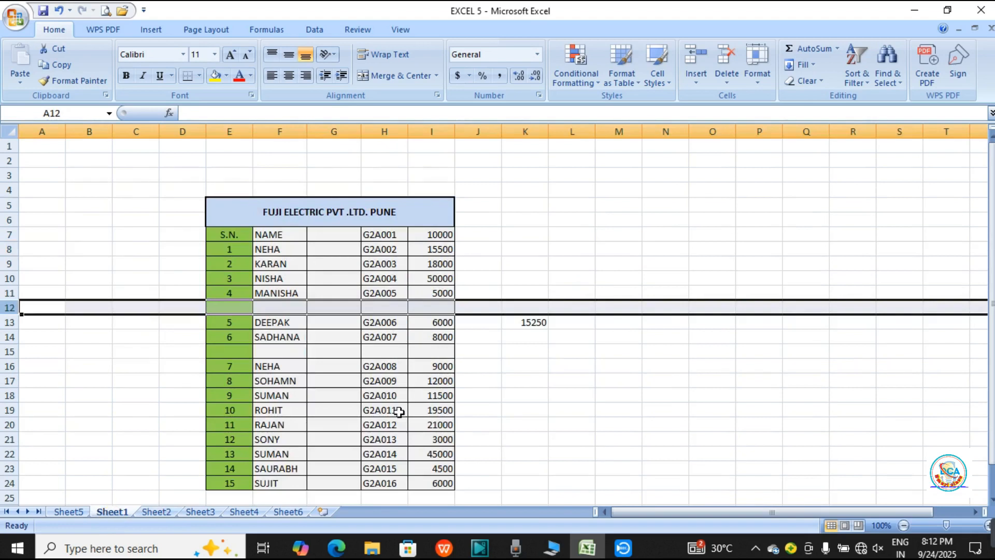
left_click(727, 74)
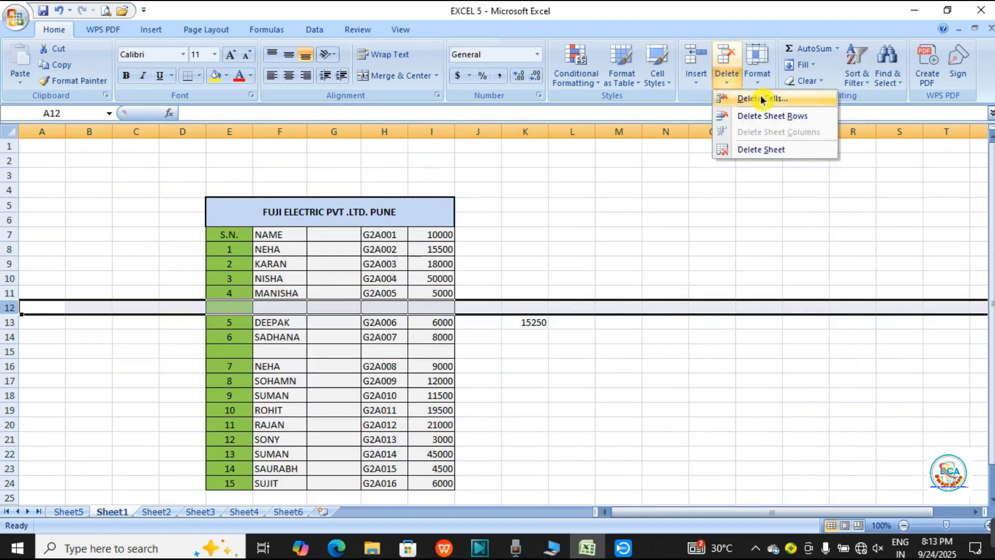
left_click(614, 350)
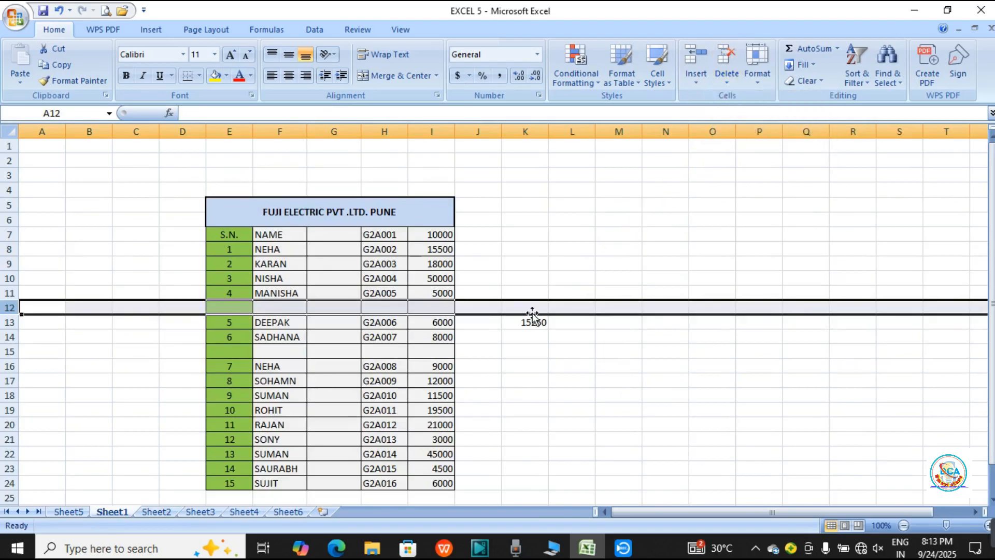
left_click(47, 290)
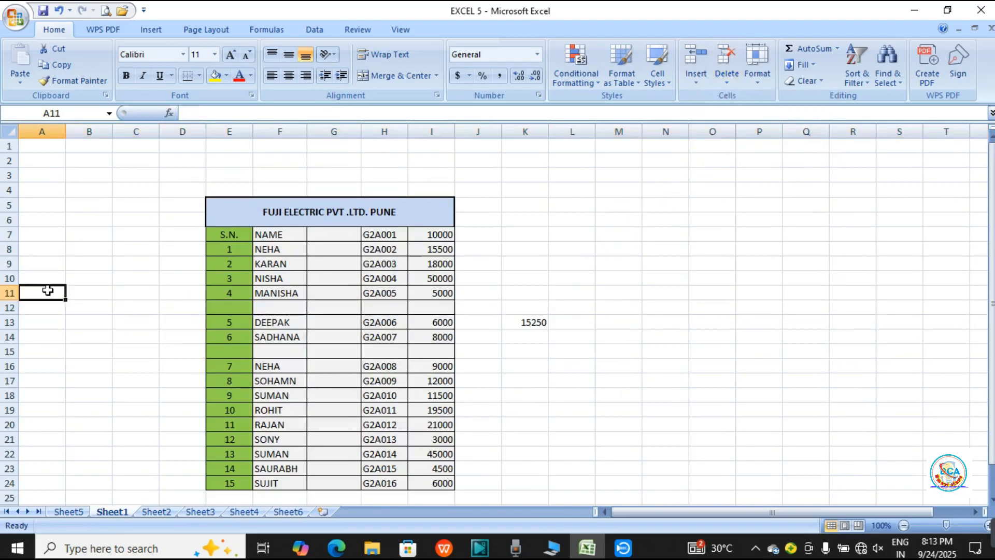
left_click(624, 305)
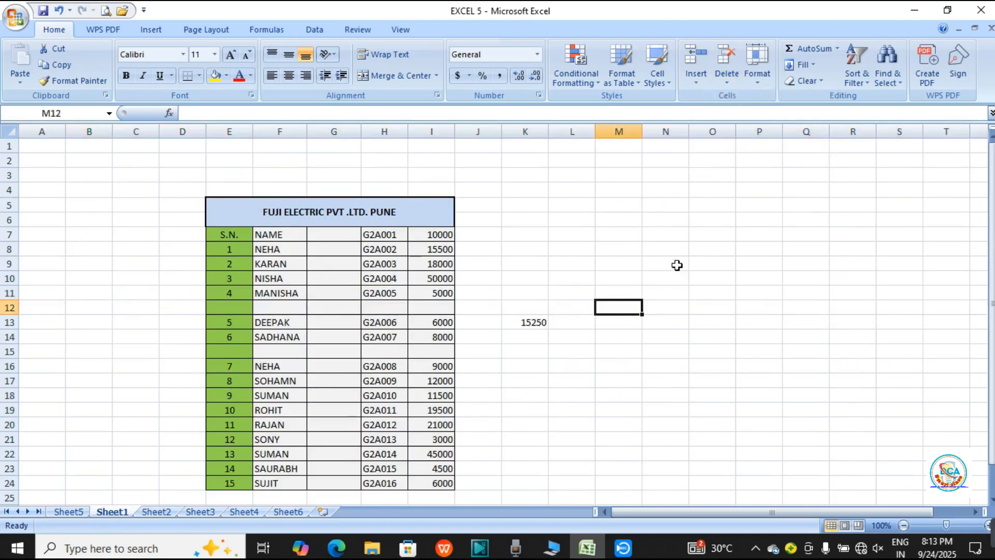
left_click(719, 77)
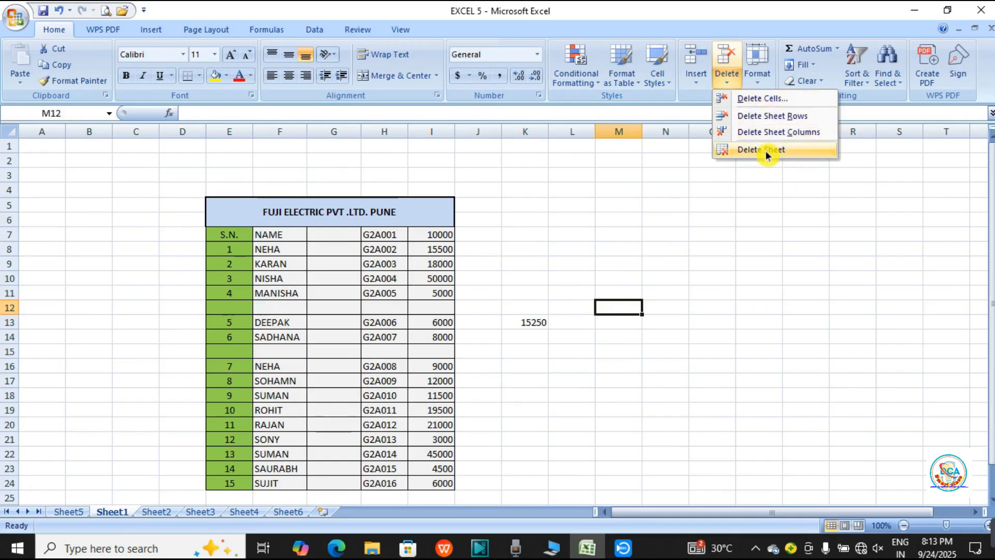
left_click(694, 82)
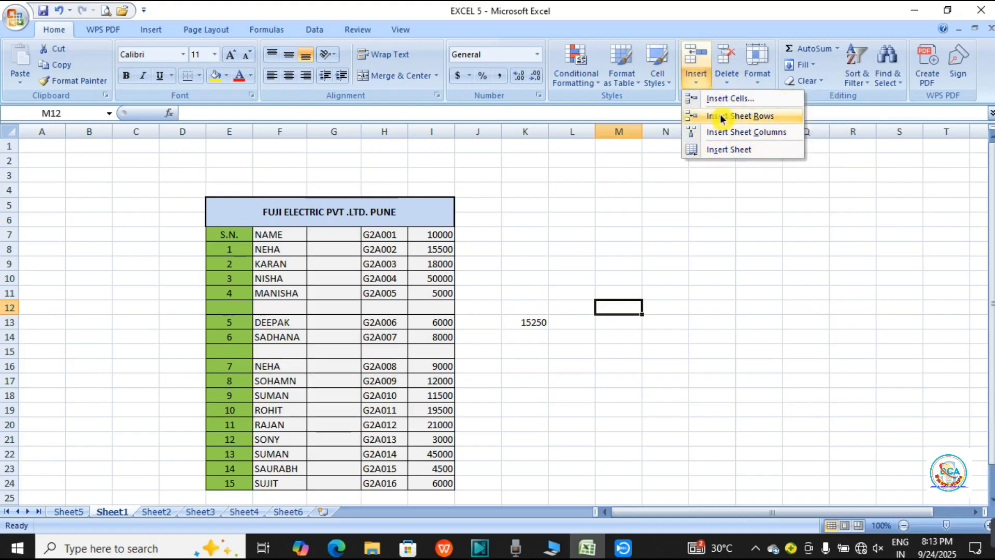
left_click(726, 82)
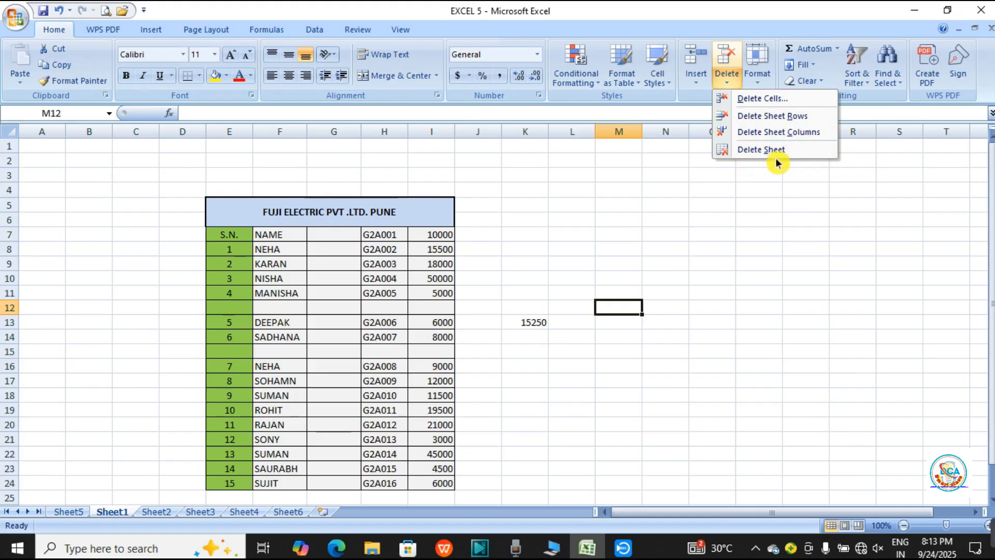
left_click(757, 305)
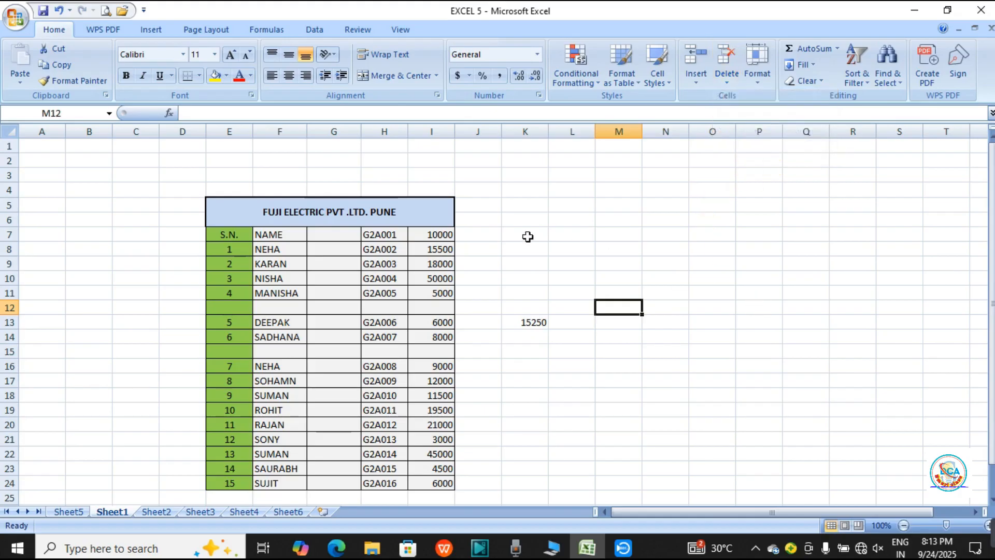
- Delete the blank sheet column G from the FUJI ELECTRIC table
left_click(333, 131)
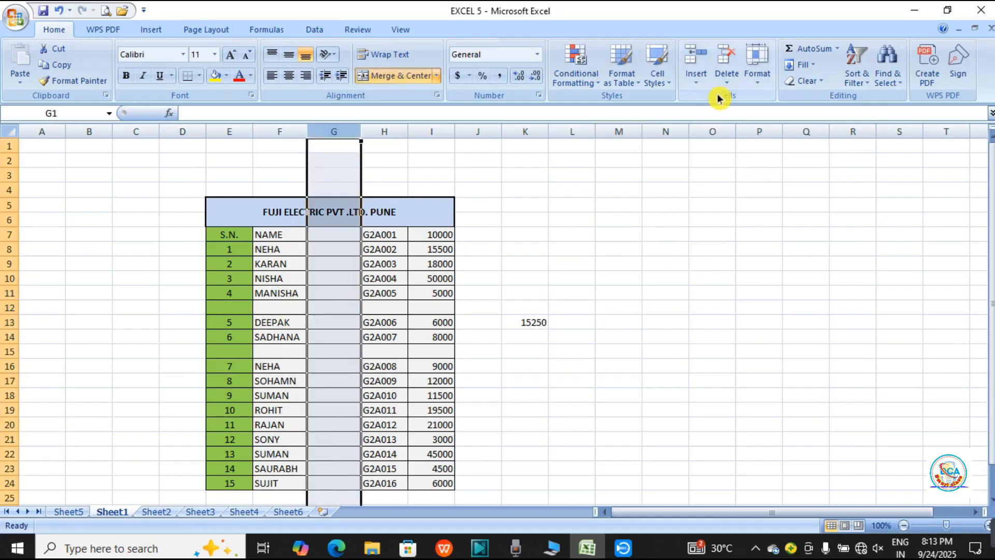
left_click(728, 80)
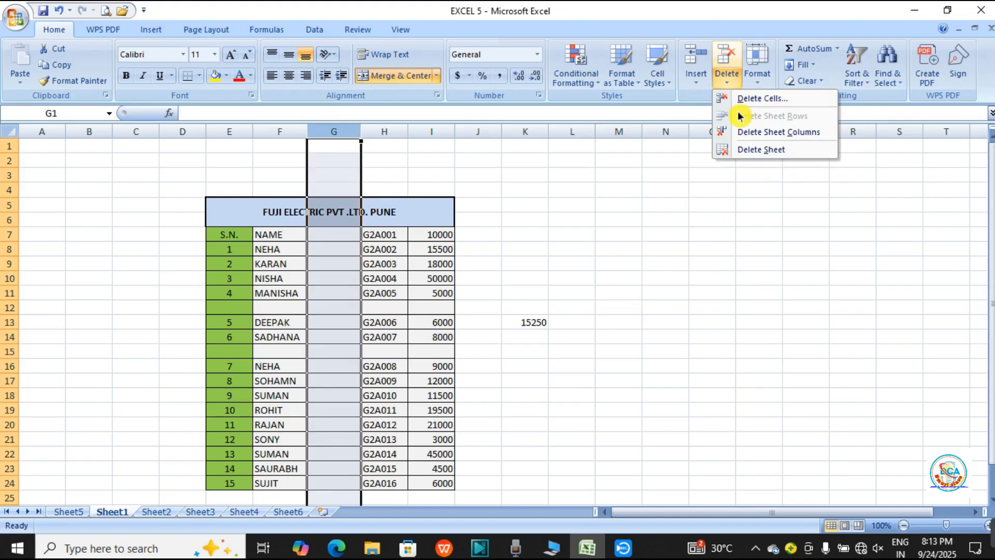
left_click(748, 137)
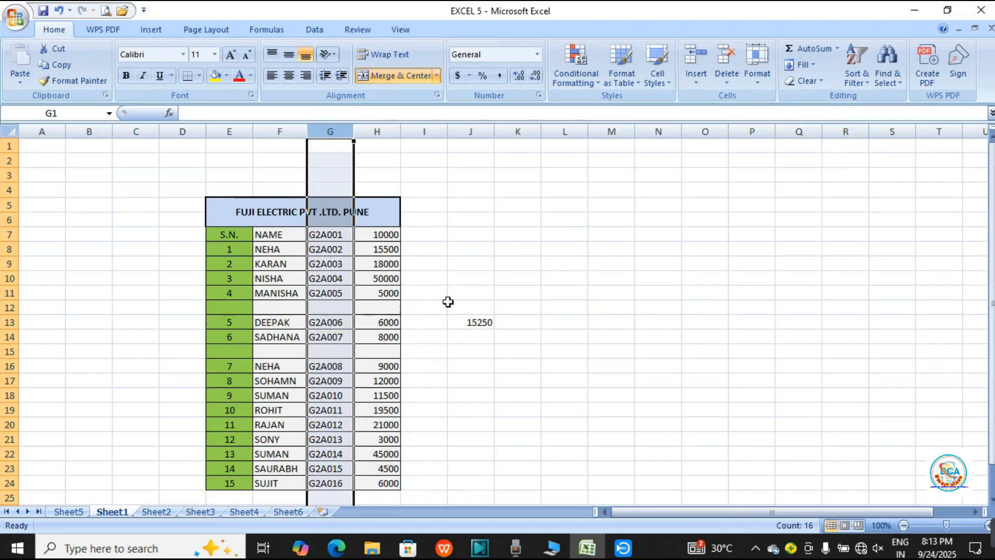
- Delete blank sheet row 12 between MANISHA and DEEPAK in the FUJI ELECTRIC table on Sheet1
left_click(11, 307)
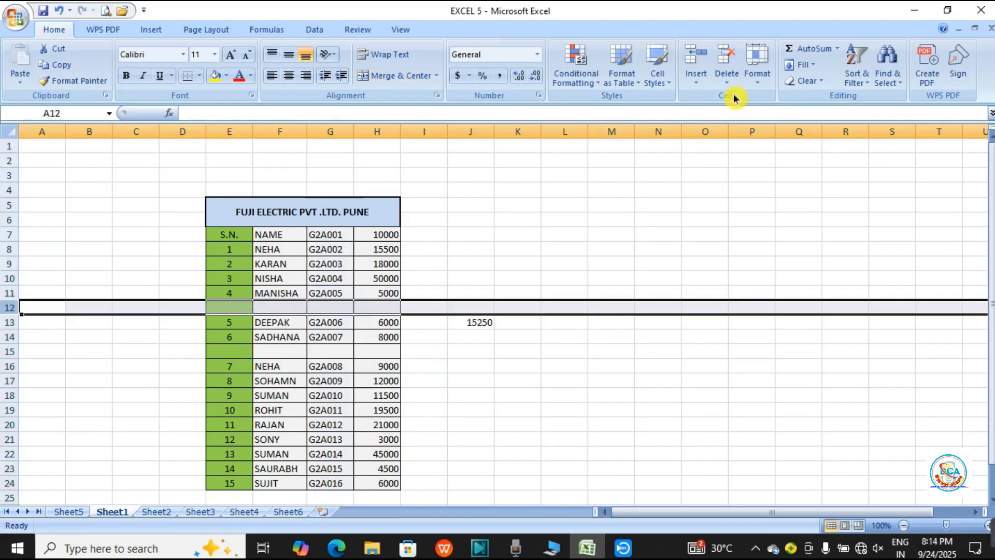
left_click(664, 384)
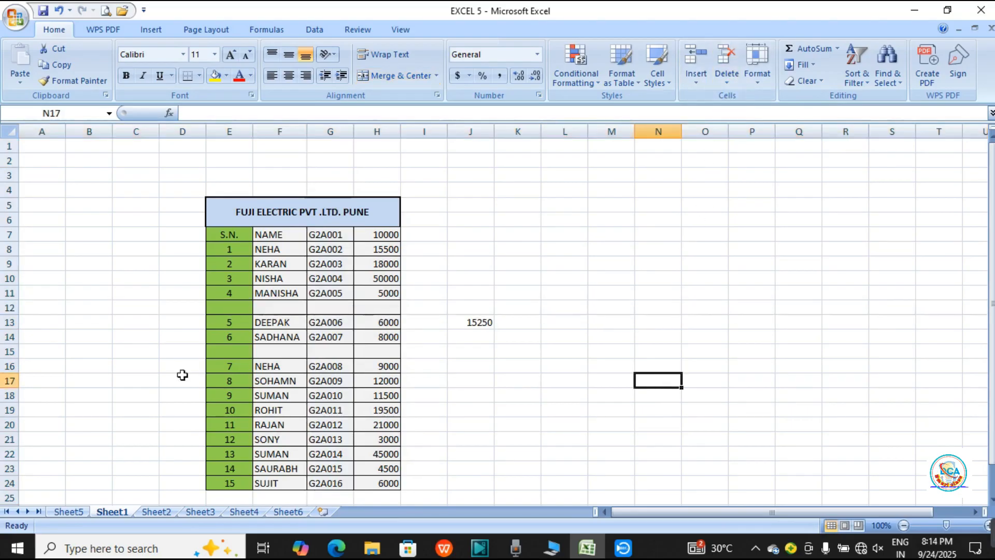
left_click_drag(5, 313, 9, 311)
left_click(7, 307)
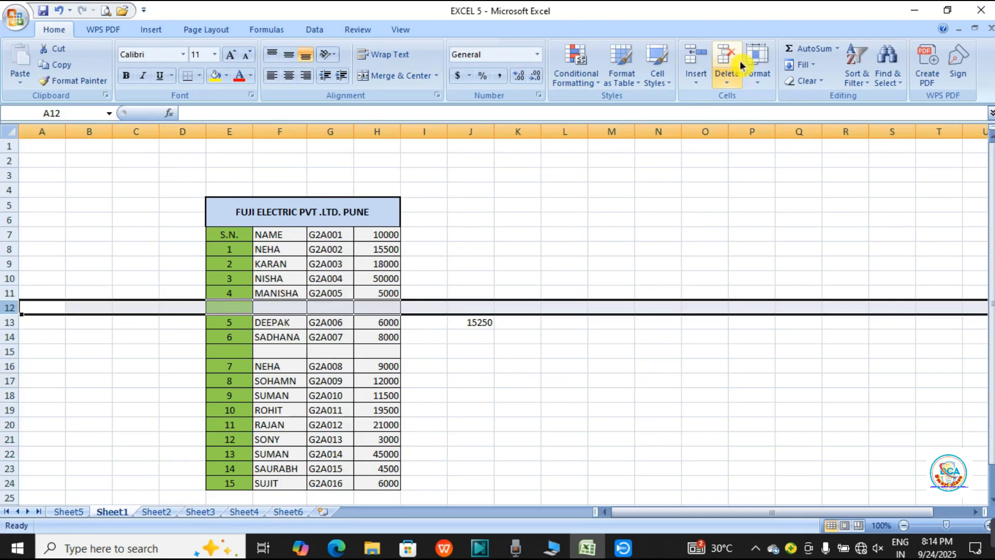
left_click(736, 79)
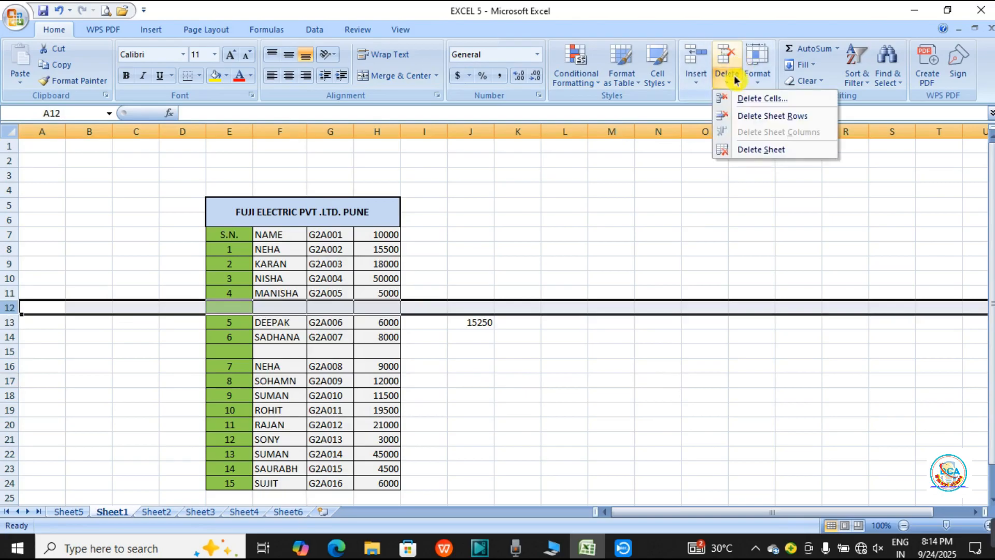
left_click(758, 119)
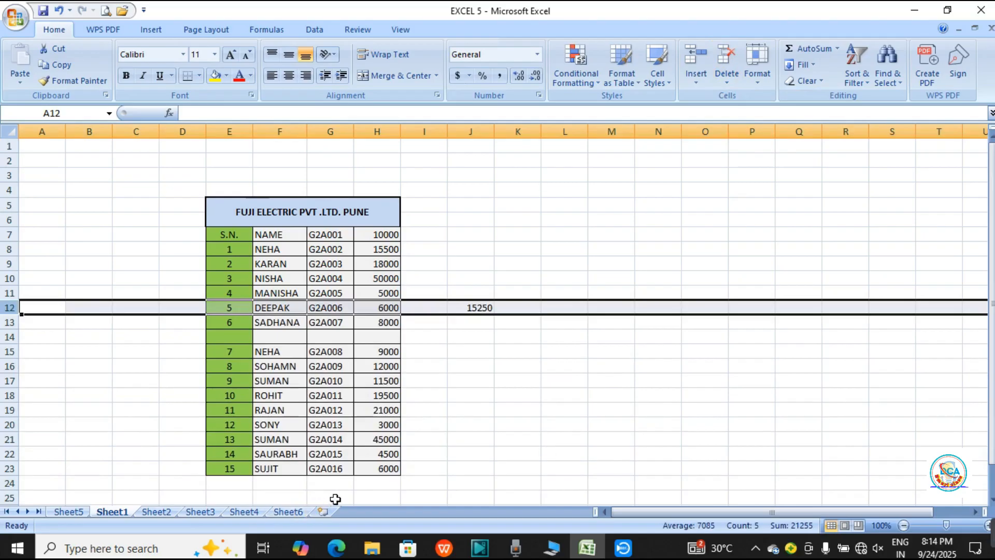
left_click(720, 394)
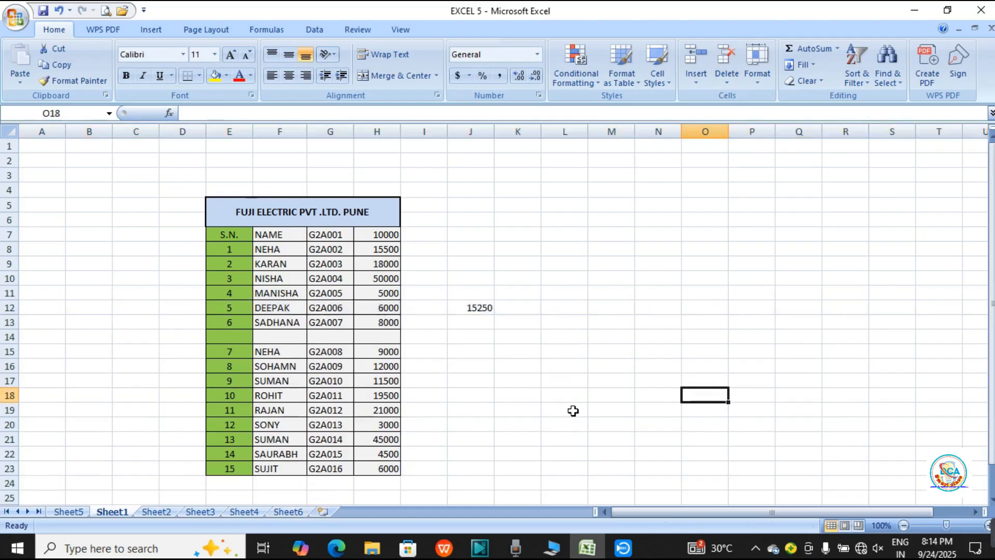
- Delete the empty worksheet Sheet6 from the workbook
left_click(287, 512)
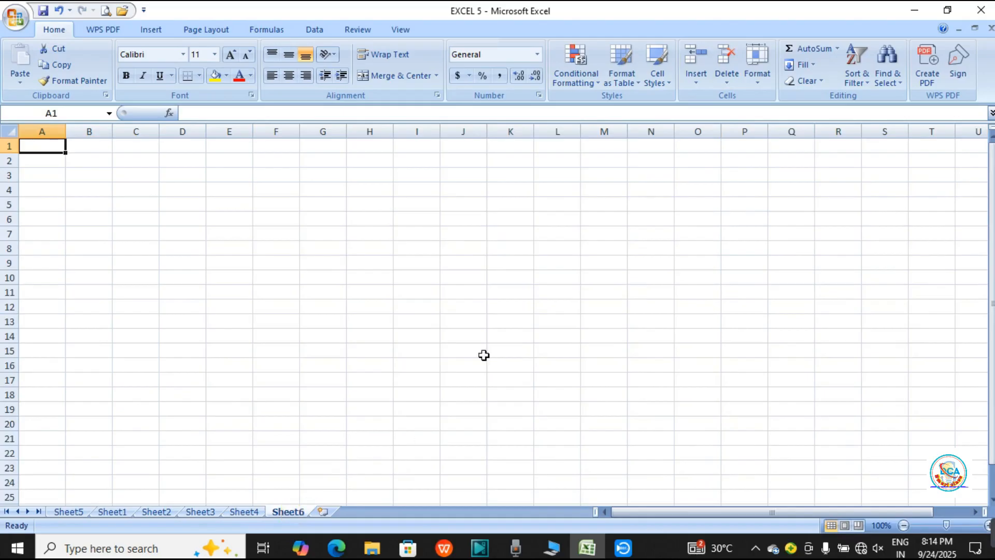
left_click(725, 83)
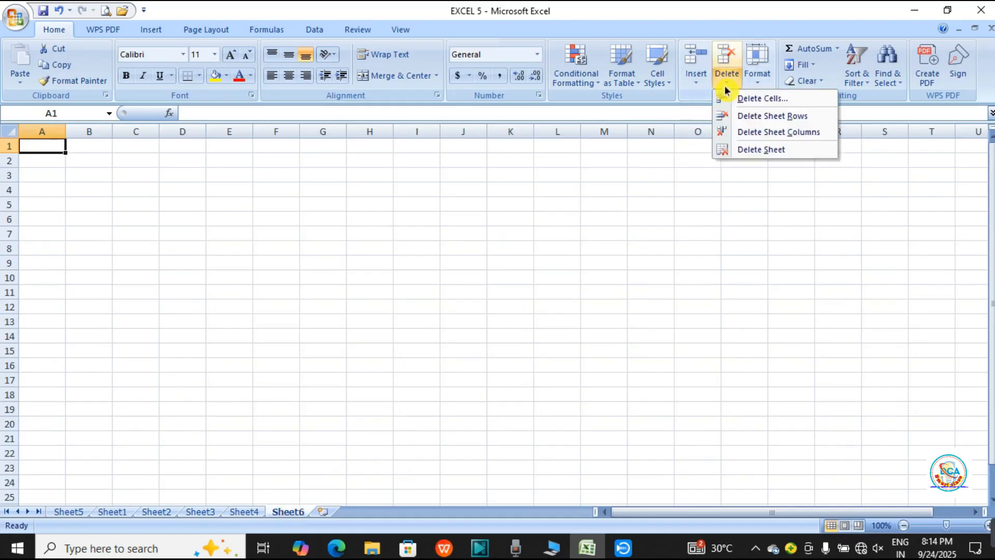
left_click(759, 150)
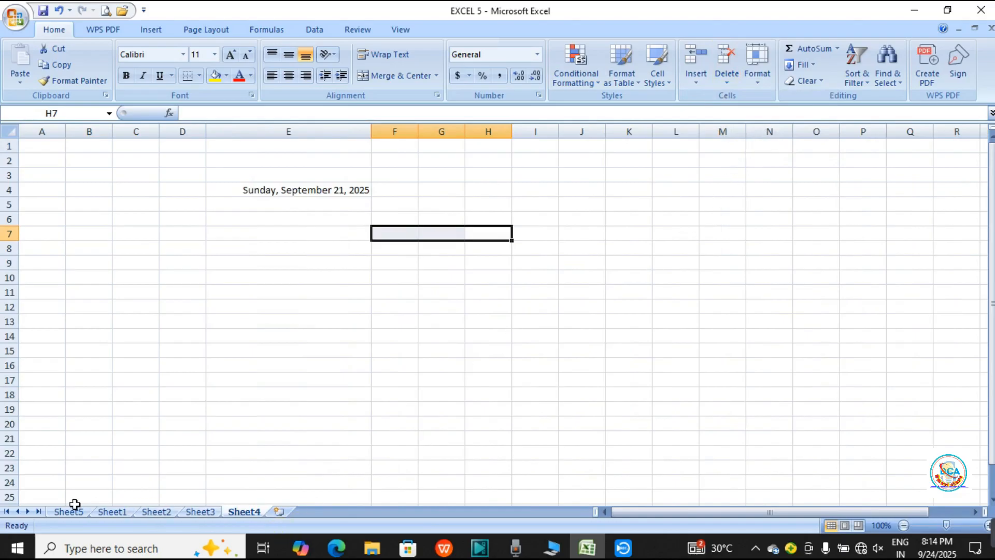
- On Sheet2, delete the blank cell D9 in the JANUARY column using the Shift cells up option of Delete Cells
left_click(157, 512)
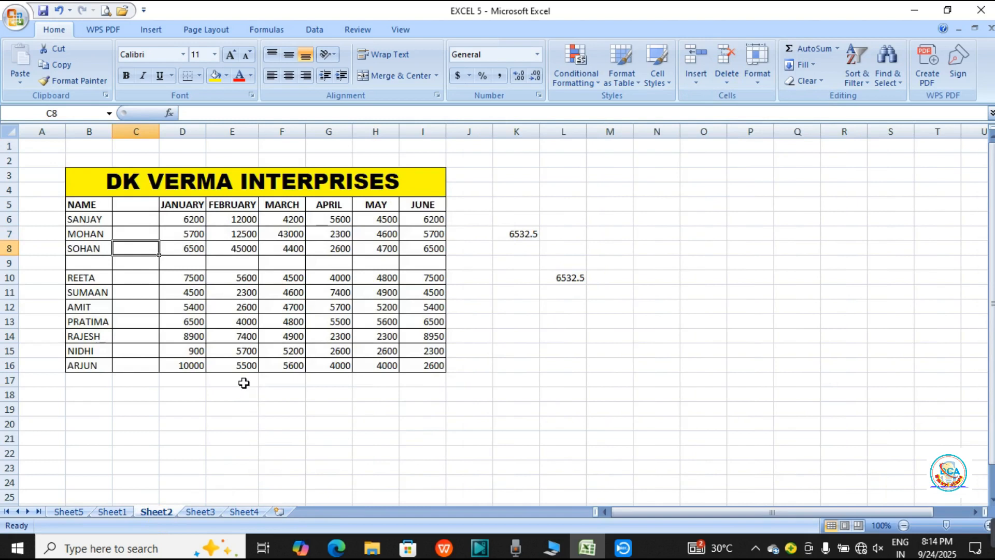
left_click(115, 511)
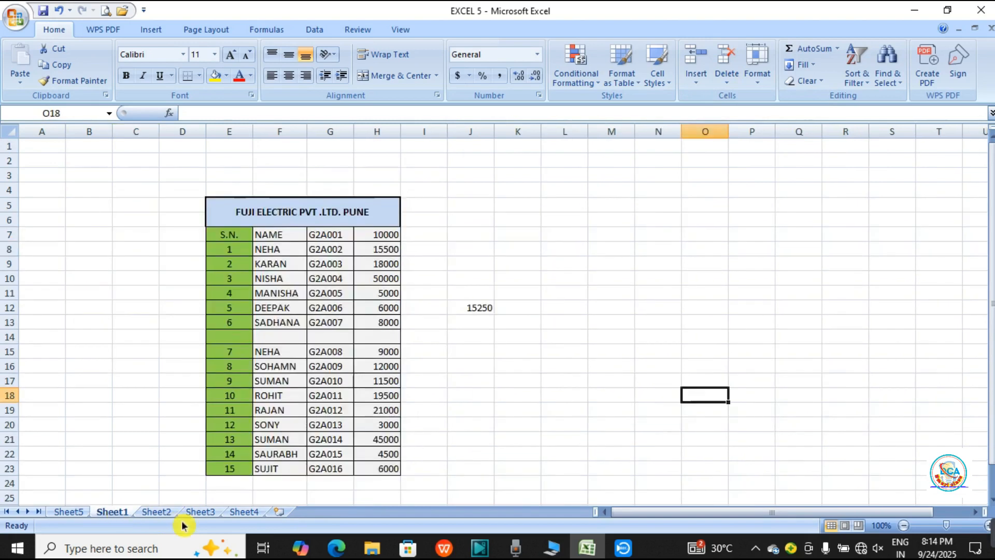
left_click(217, 513)
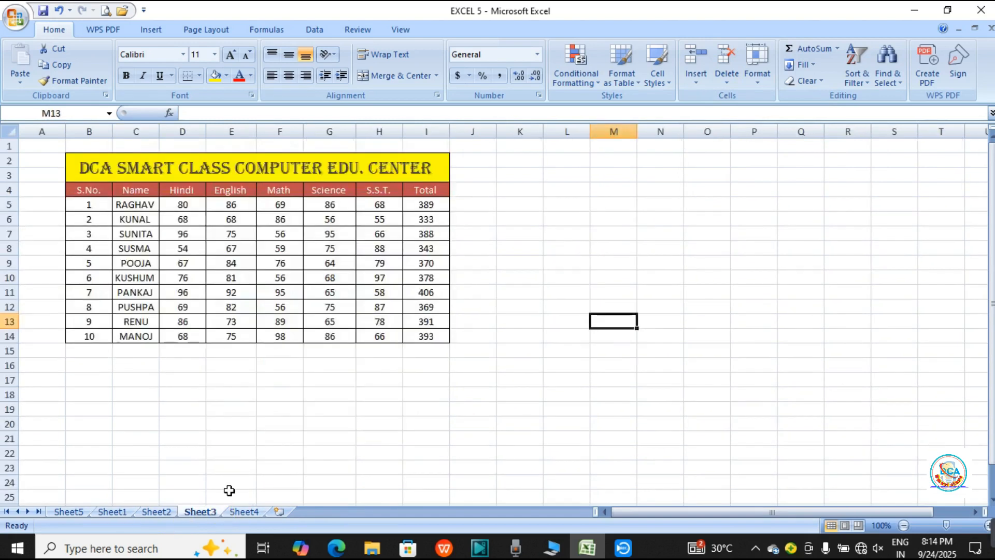
left_click(165, 504)
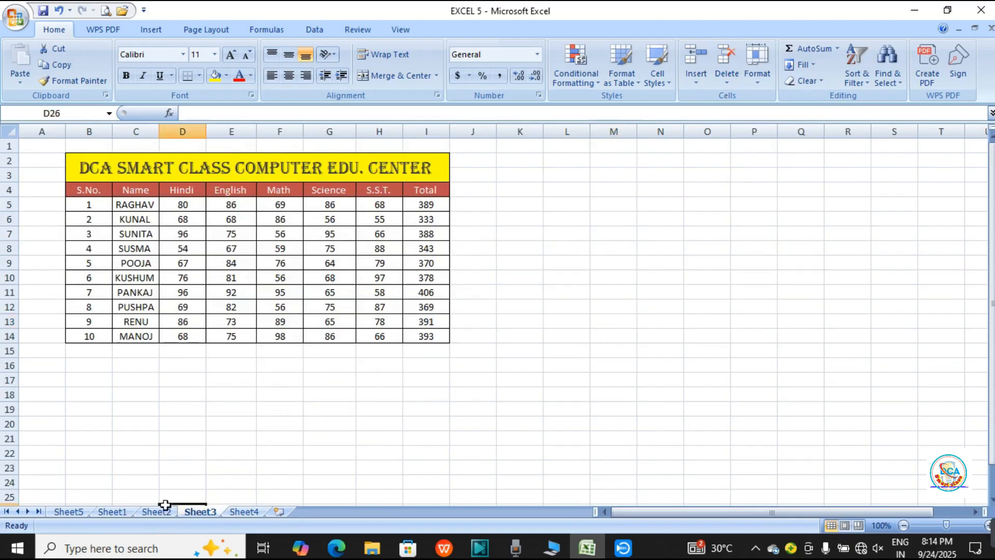
left_click(166, 511)
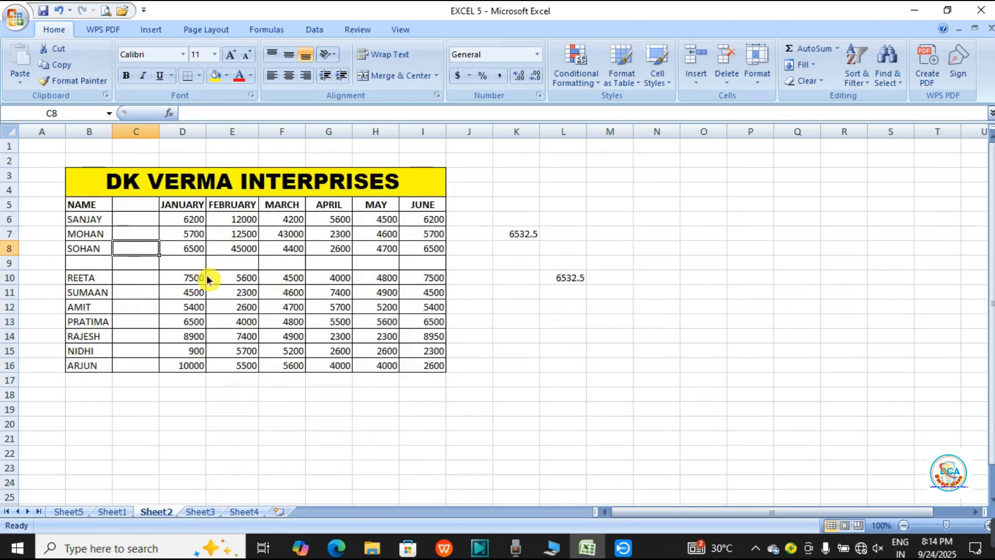
left_click(701, 266)
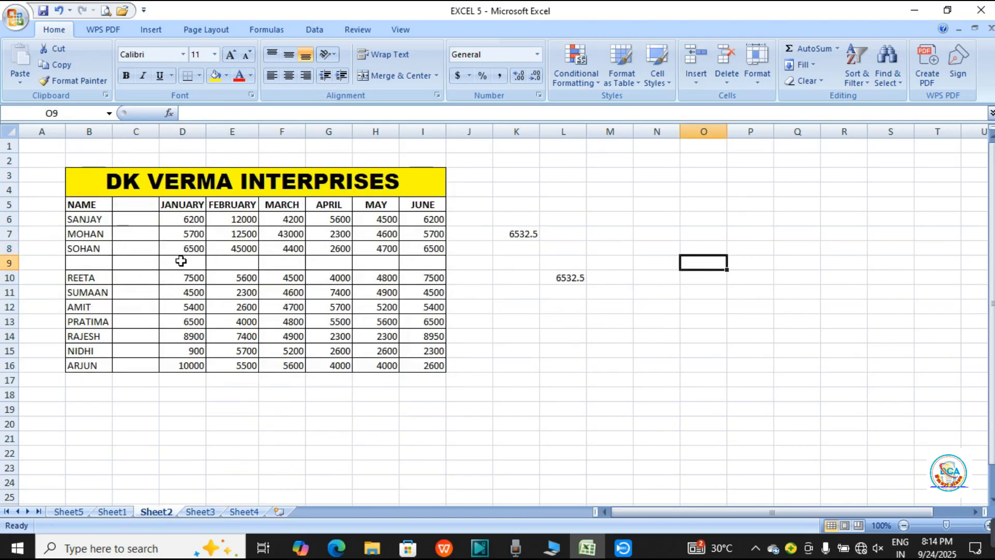
left_click(199, 263)
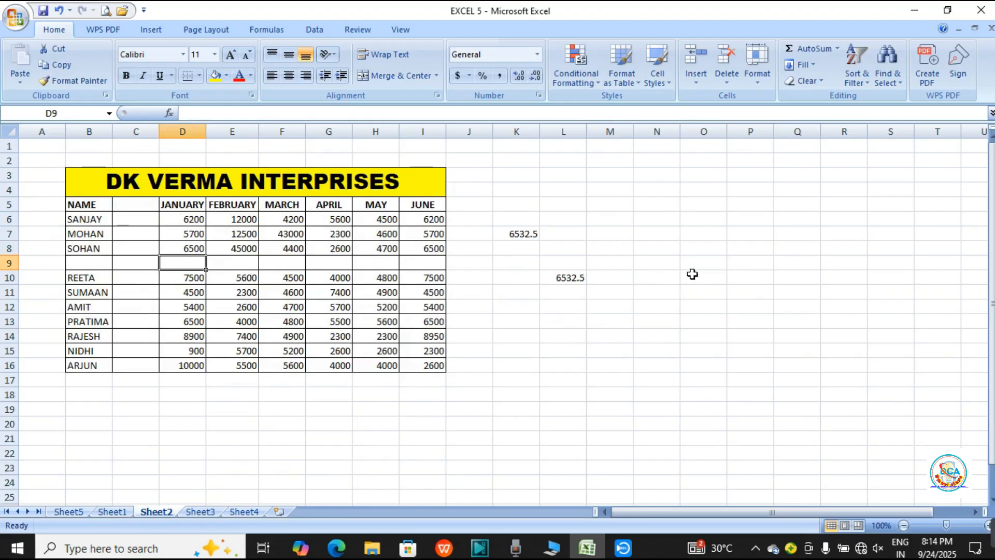
left_click(626, 330)
left_click(201, 267)
left_click(737, 74)
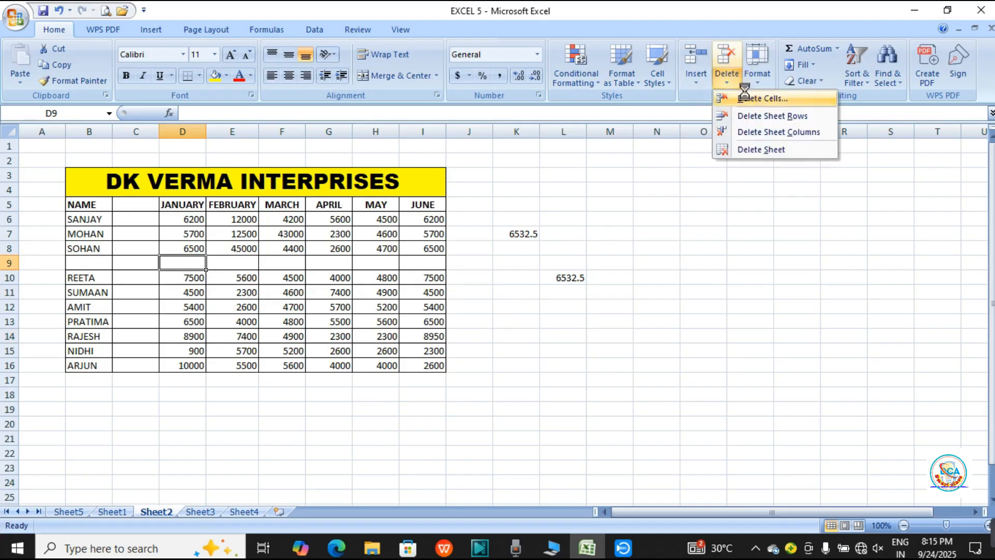
left_click(746, 97)
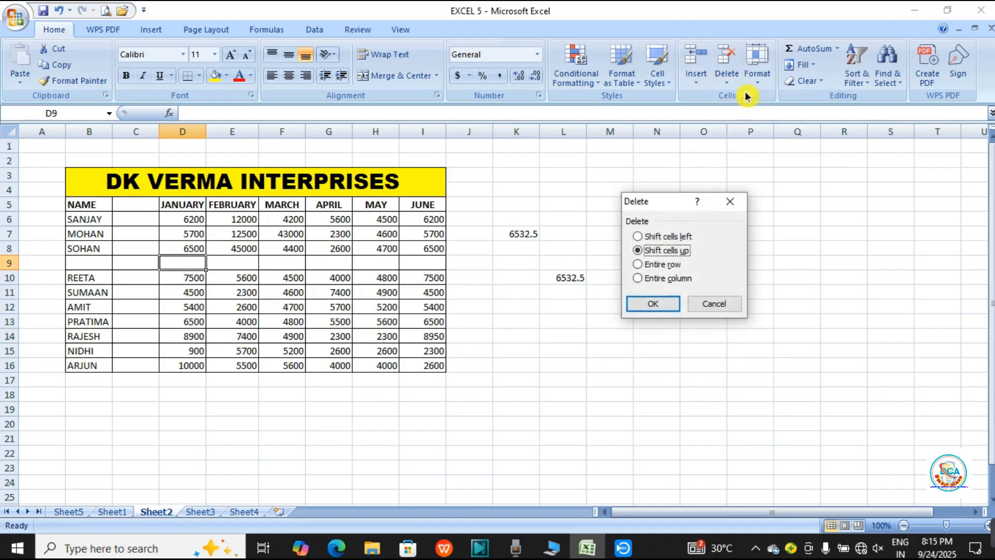
left_click(655, 304)
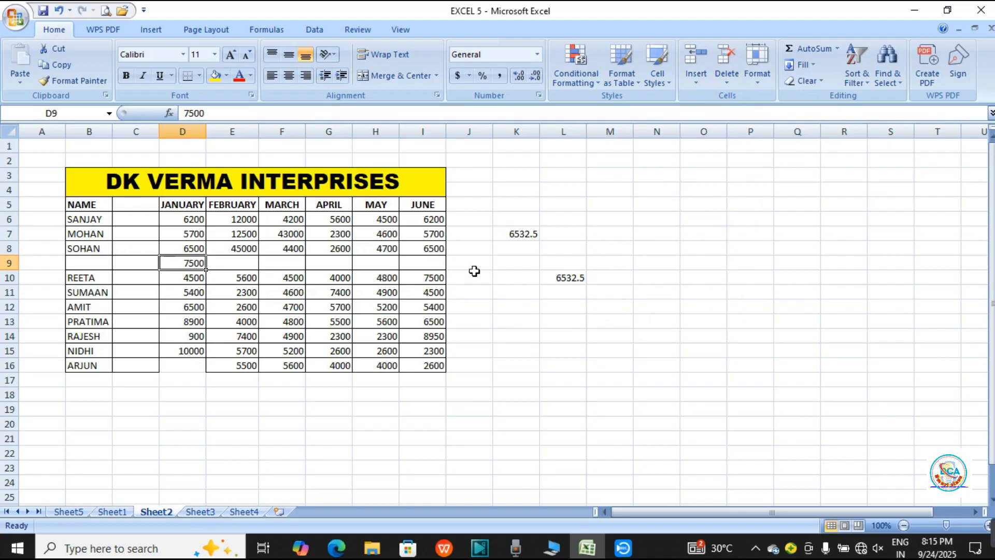